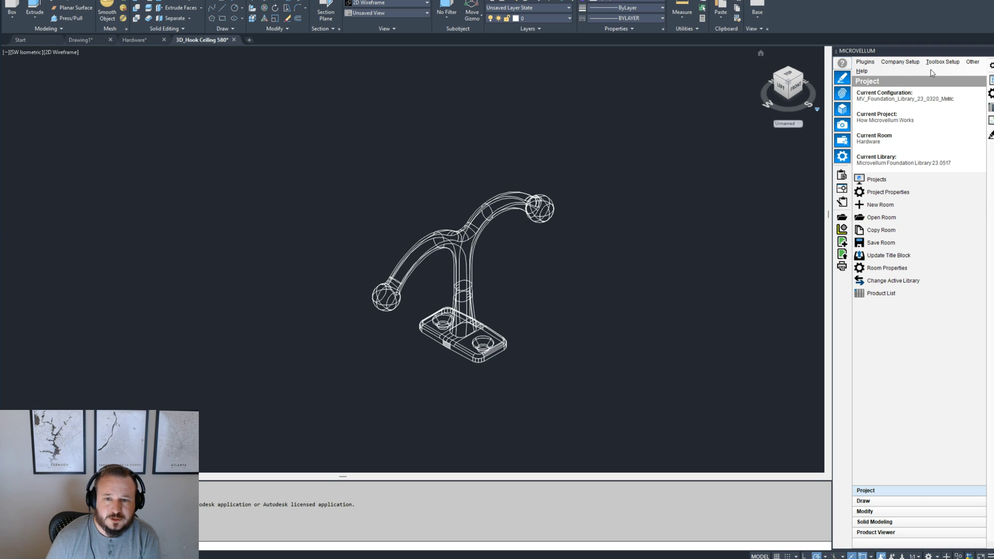
left_click(135, 40)
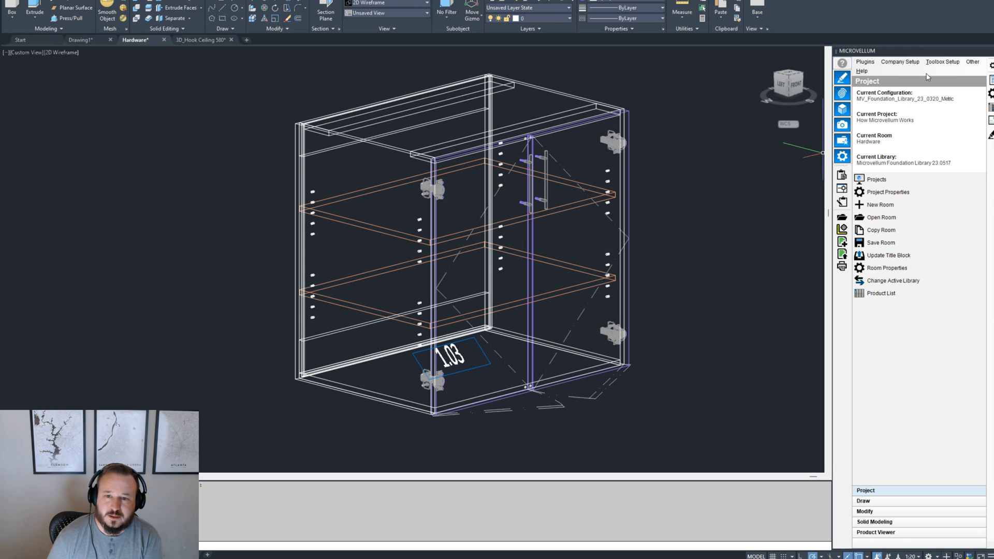
left_click(201, 39)
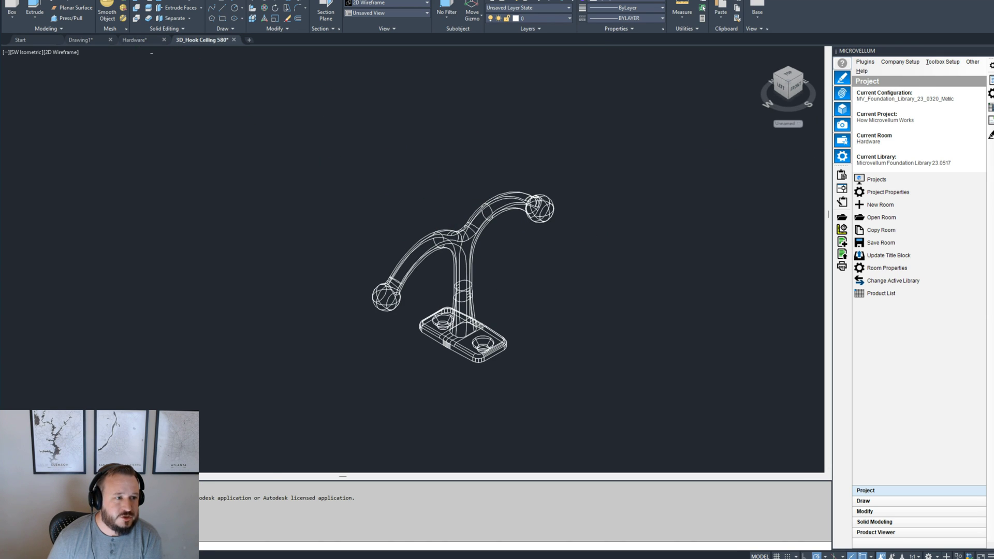
Step: Open the current library's data folder in File Explorer and go to its Graphics > Hardware folder
left_click(862, 71)
left_click(890, 84)
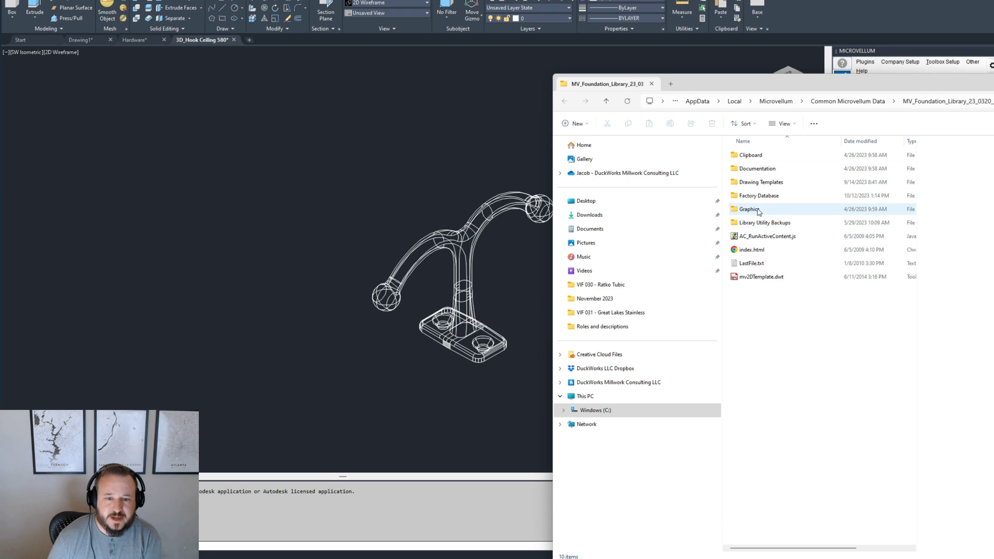
mouse_move(766, 213)
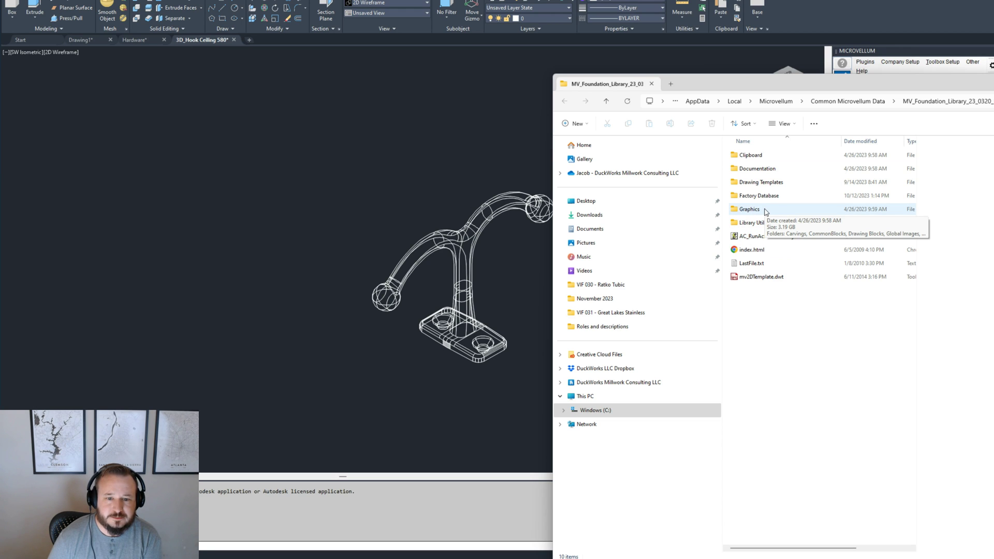
double_click(765, 211)
left_click_drag(805, 88, 439, 50)
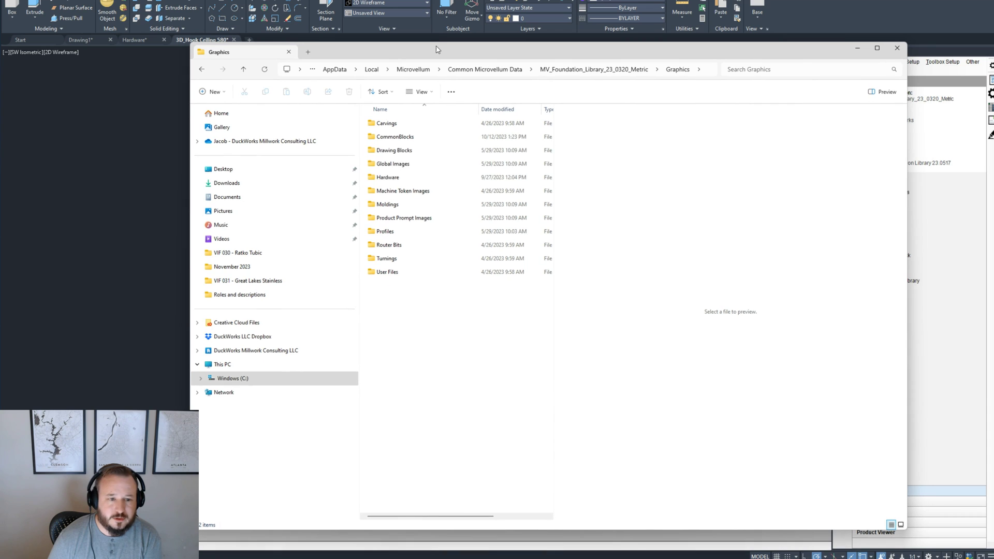
double_click(395, 178)
Step: Look through the 2D and 3D hardware drawings in the library's Hardware folder, and minimize the folder window
scroll(421, 243, "down", 5)
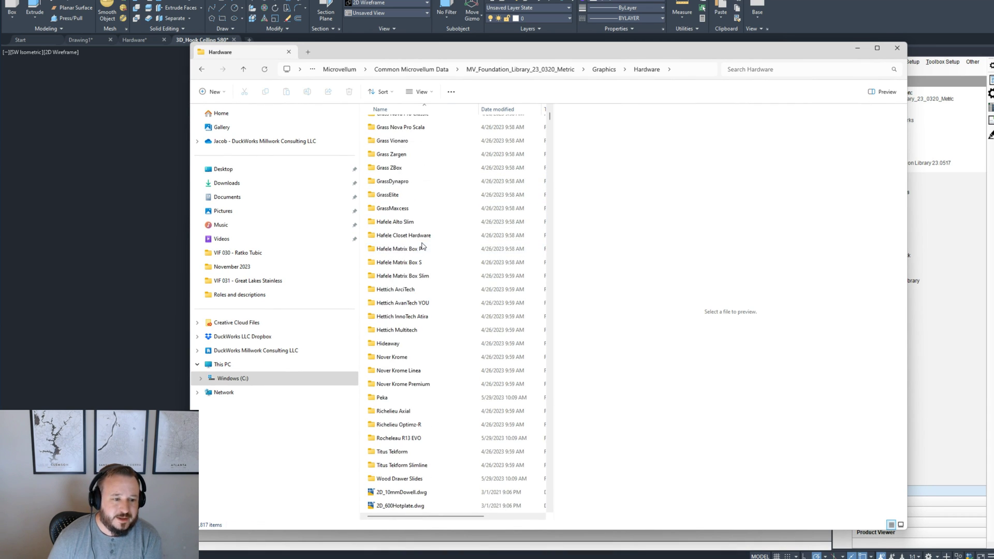
scroll(461, 362, "down", 7)
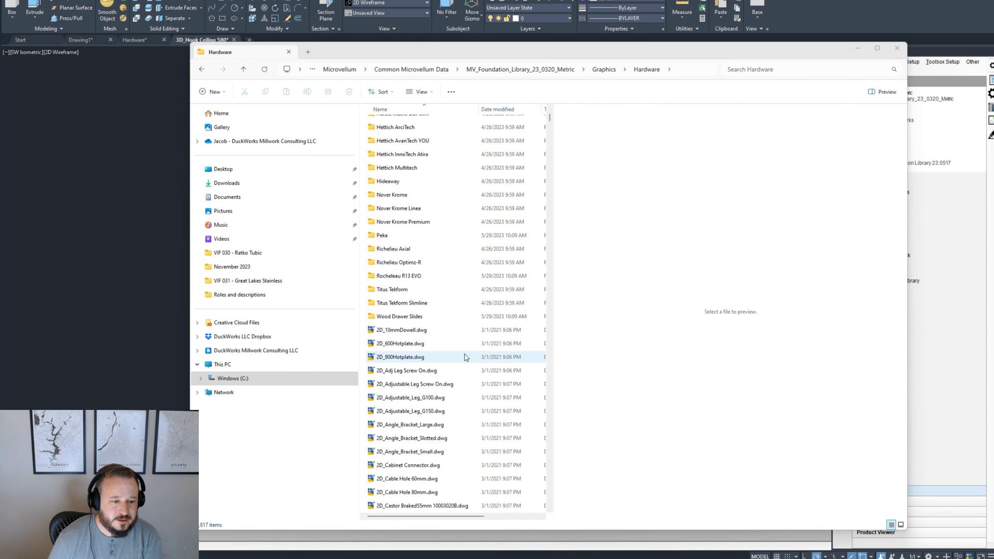
scroll(409, 233, "down", 20)
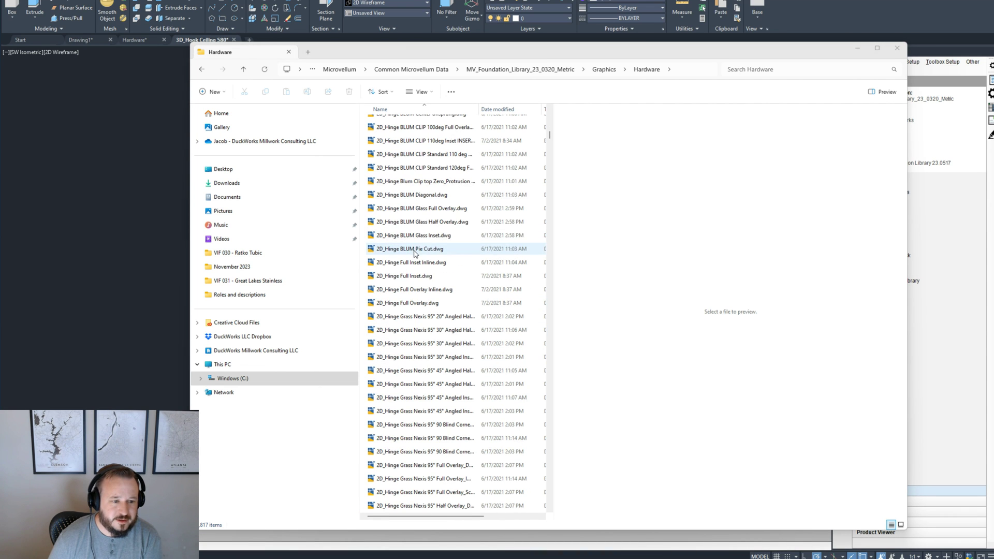
scroll(389, 228, "down", 15)
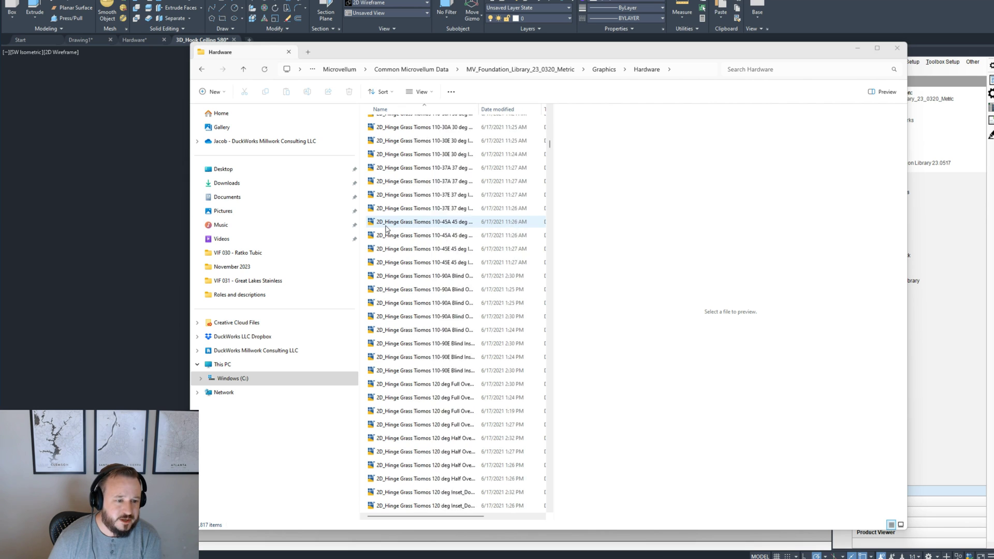
scroll(387, 236, "down", 20)
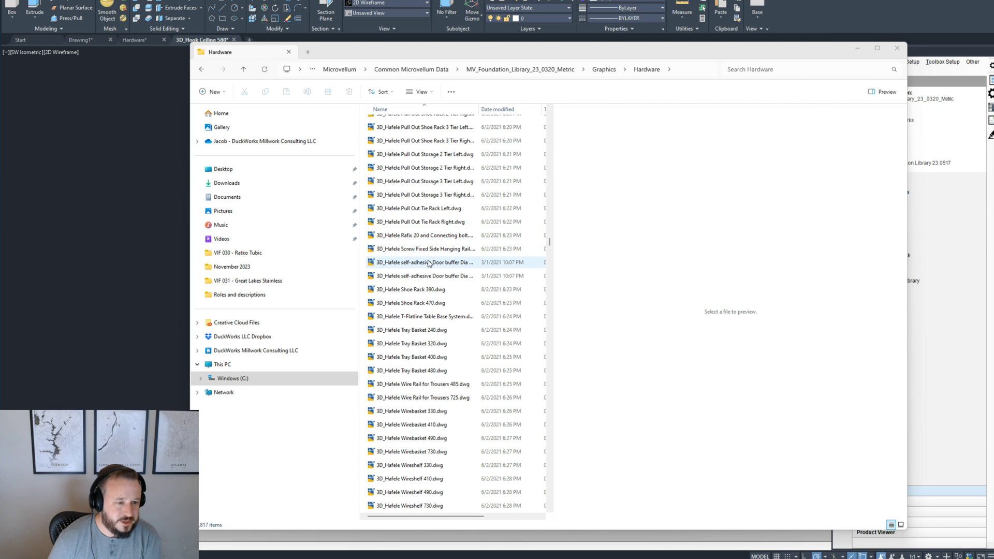
left_click_drag(427, 54, 653, 69)
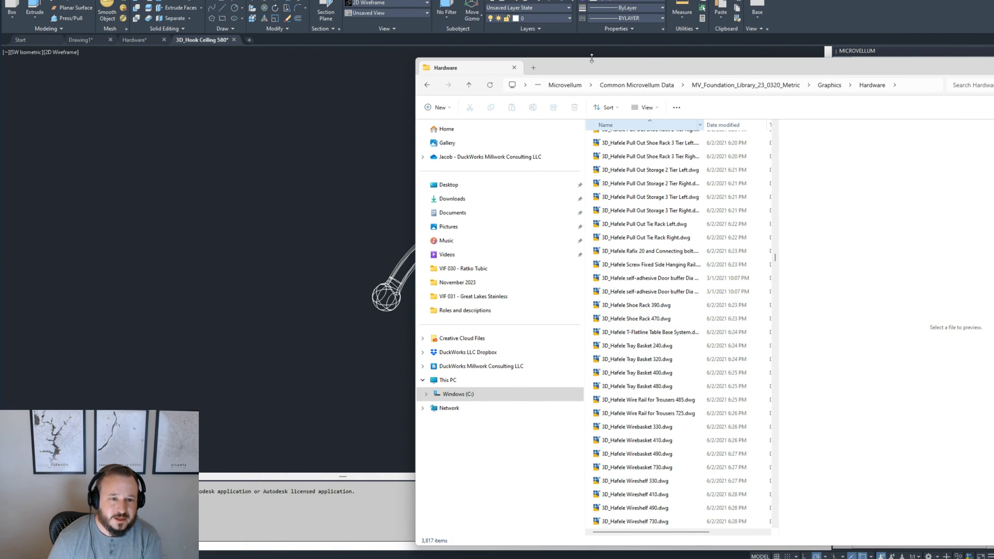
left_click_drag(593, 69, 448, 80)
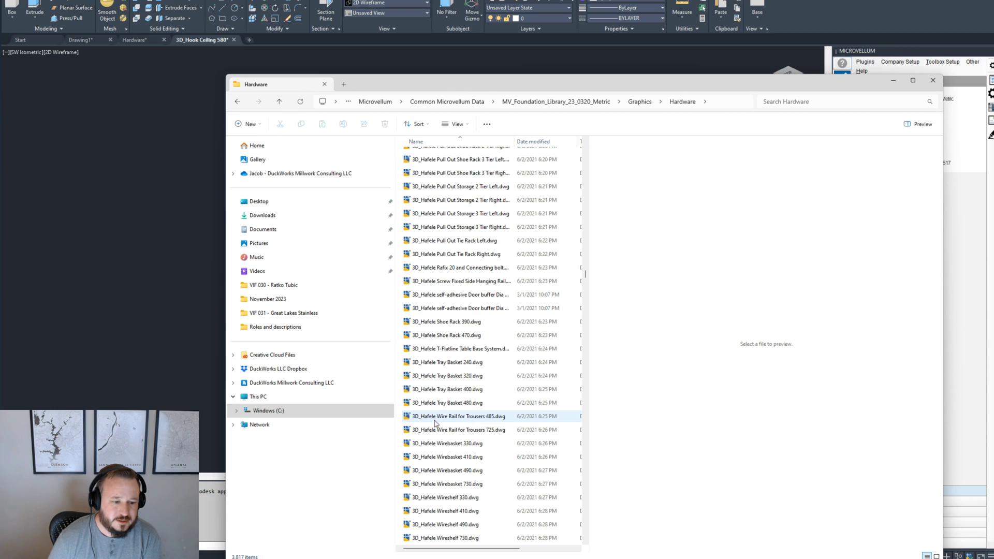
right_click(430, 83)
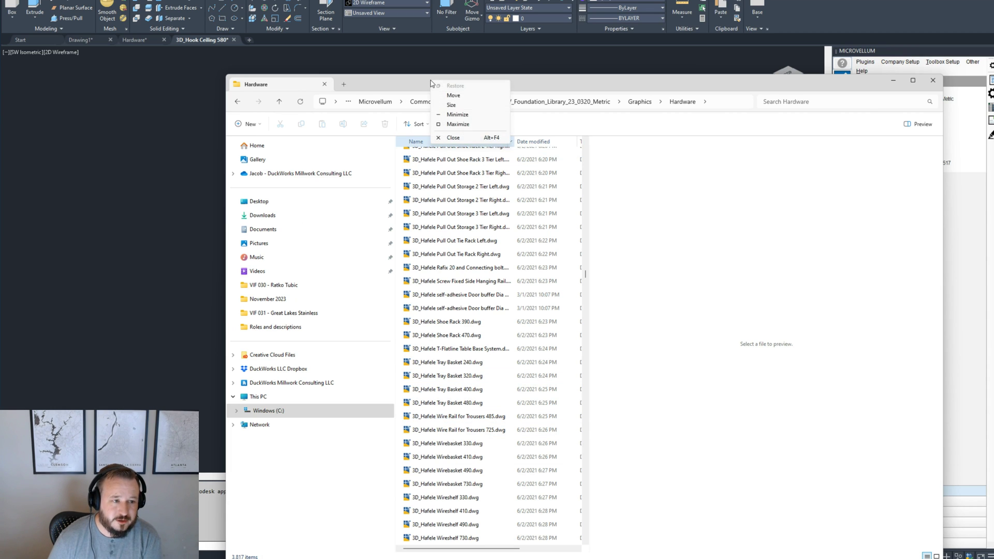
left_click(457, 115)
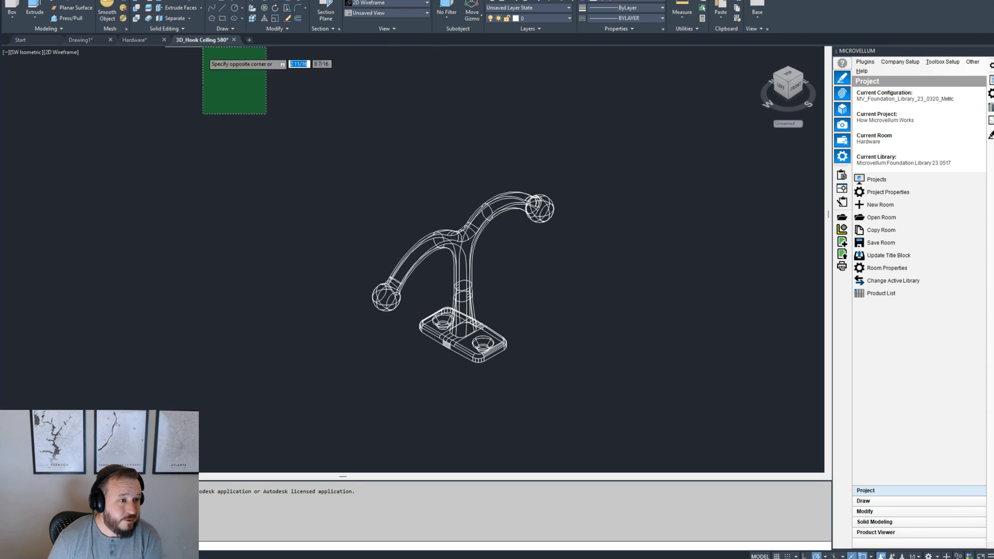
Step: Save the hook drawing as 3D_Hook Ceiling 580.DWG in the library's Hardware folder
left_click(11, 1)
left_click(46, 87)
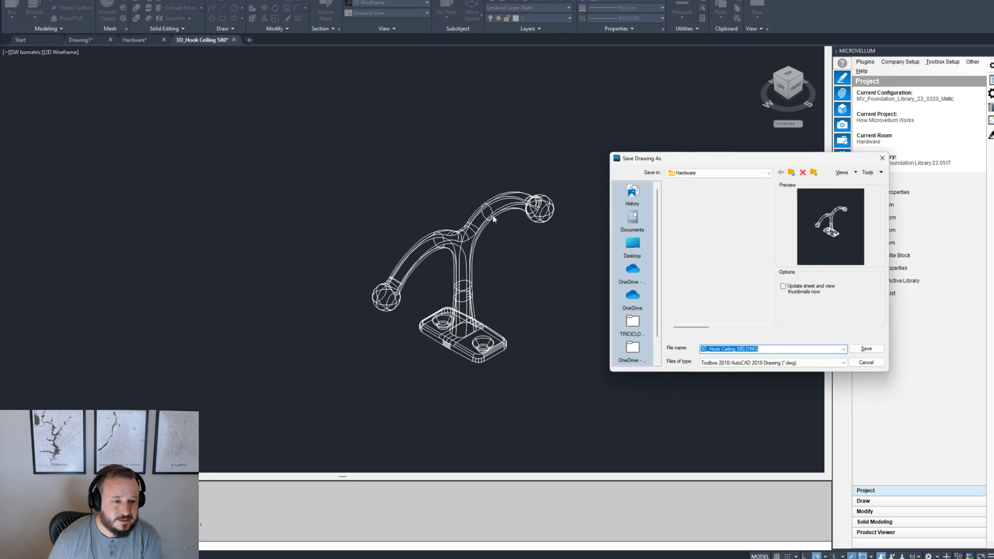
left_click_drag(697, 159, 496, 153)
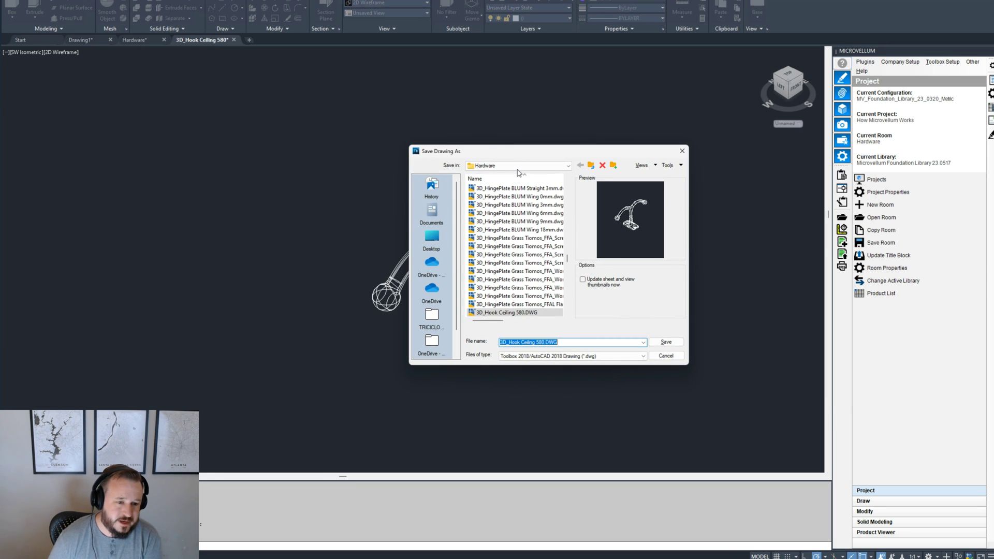
key("Return")
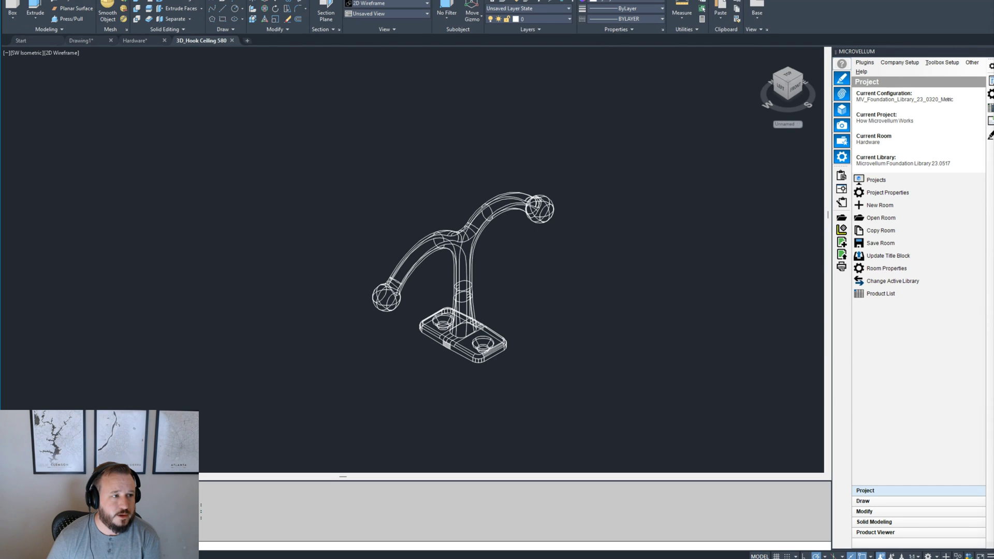
left_click(11, 2)
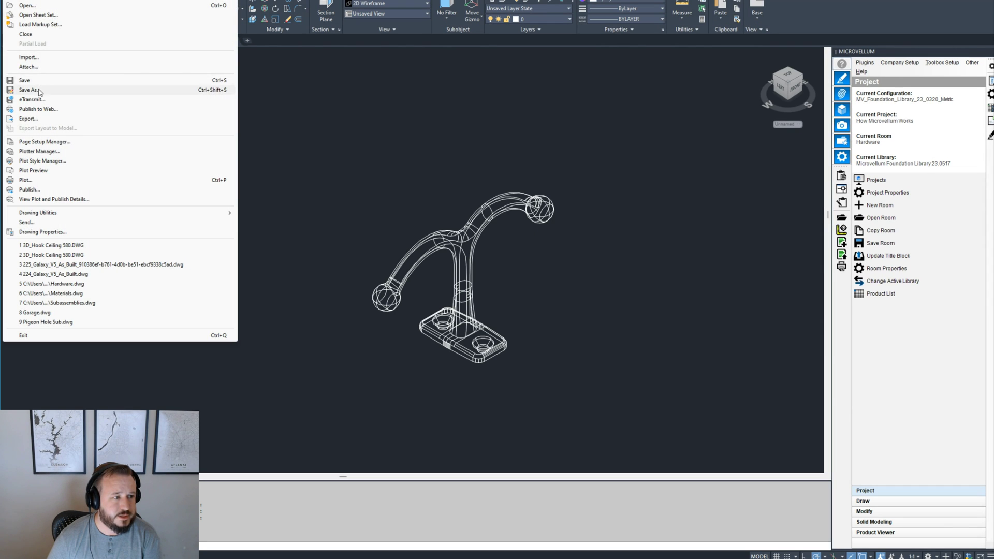
left_click(31, 90)
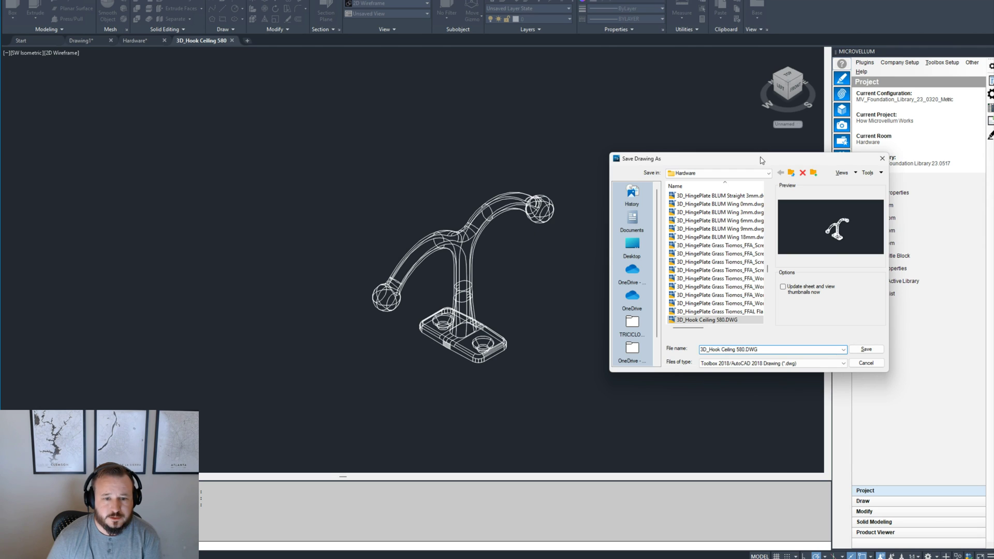
left_click_drag(762, 160, 651, 163)
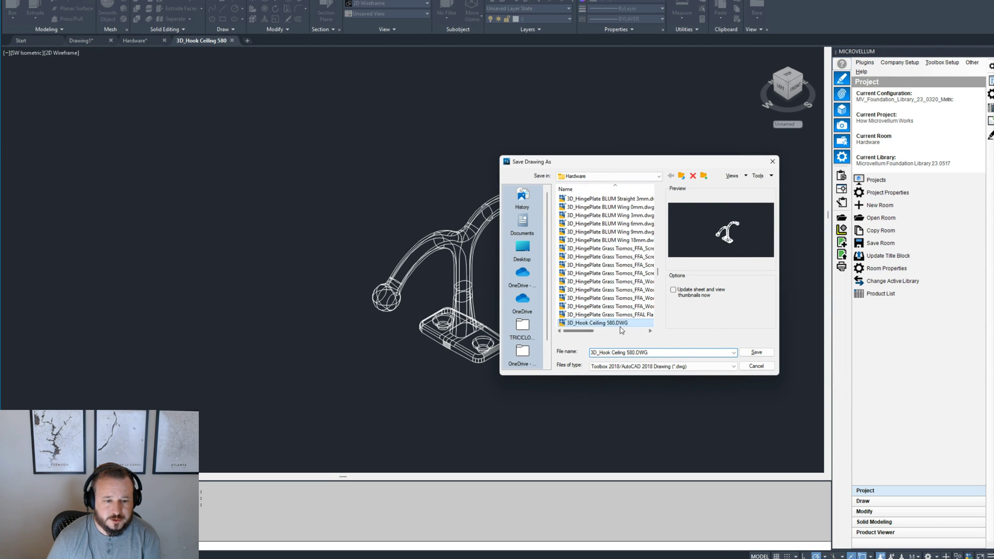
left_click(756, 366)
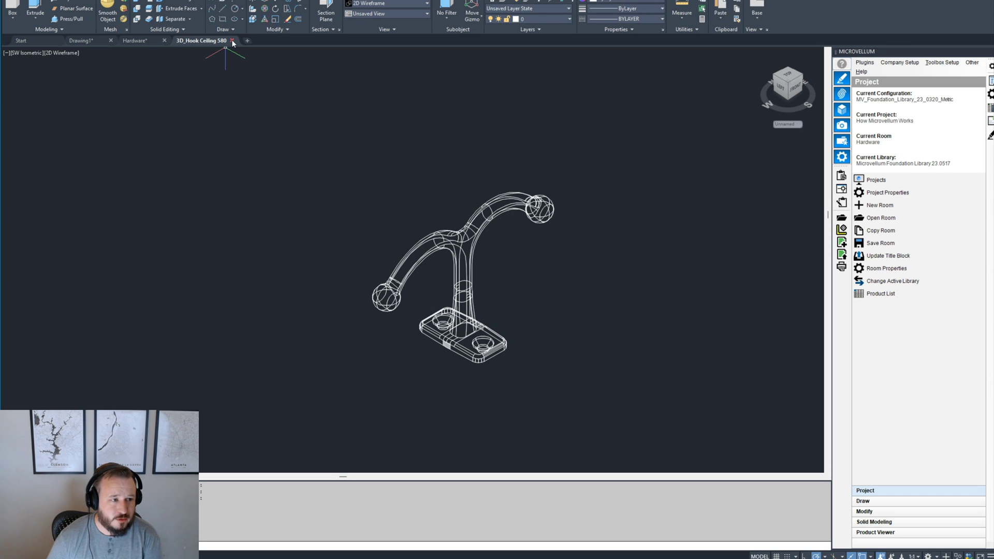
Step: Open the hook drawing's file location and copy the full file name 3D_Hook Ceiling 580.DWG
right_click(198, 40)
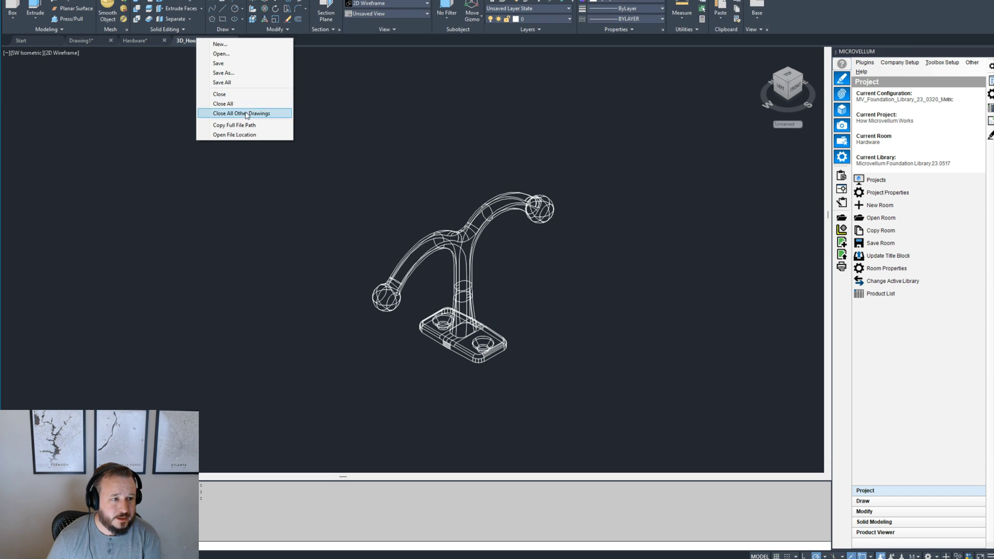
left_click(245, 137)
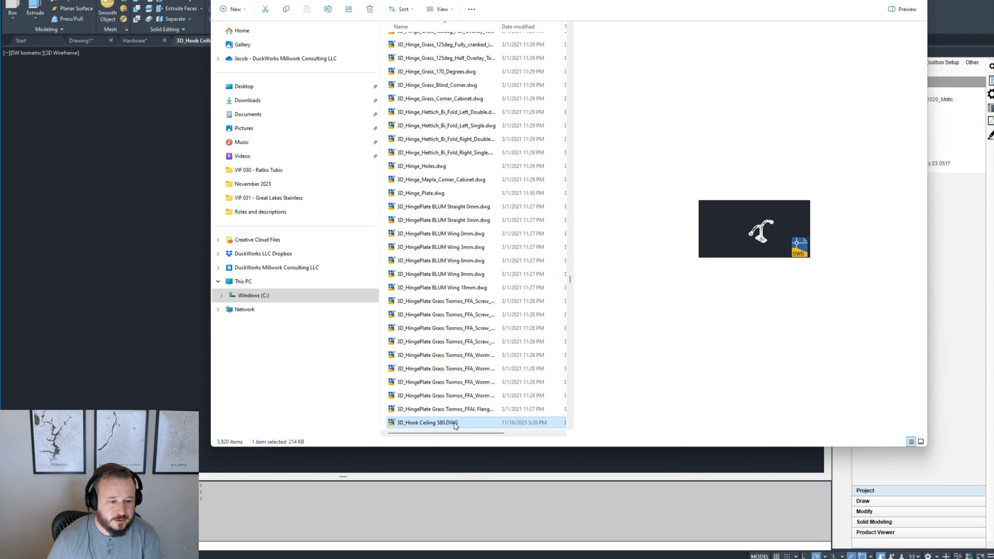
left_click(457, 429)
key("ctrl+c")
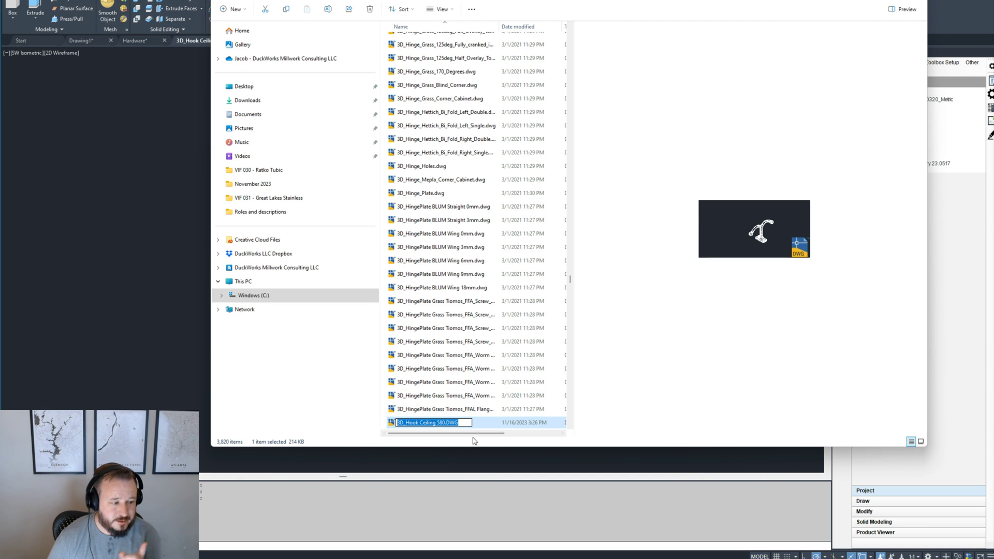
key("Return")
key("Return")
Step: Close the hook drawing and bring up the Hardware Library of the Metric Decorative Laminate specification group
left_click(232, 41)
left_click(942, 63)
left_click(957, 114)
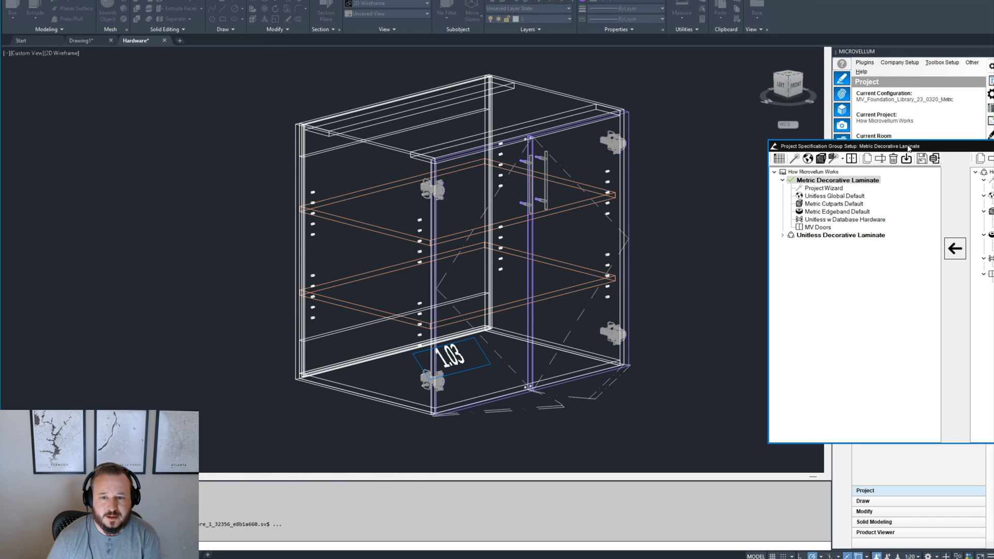
left_click_drag(907, 148, 439, 137)
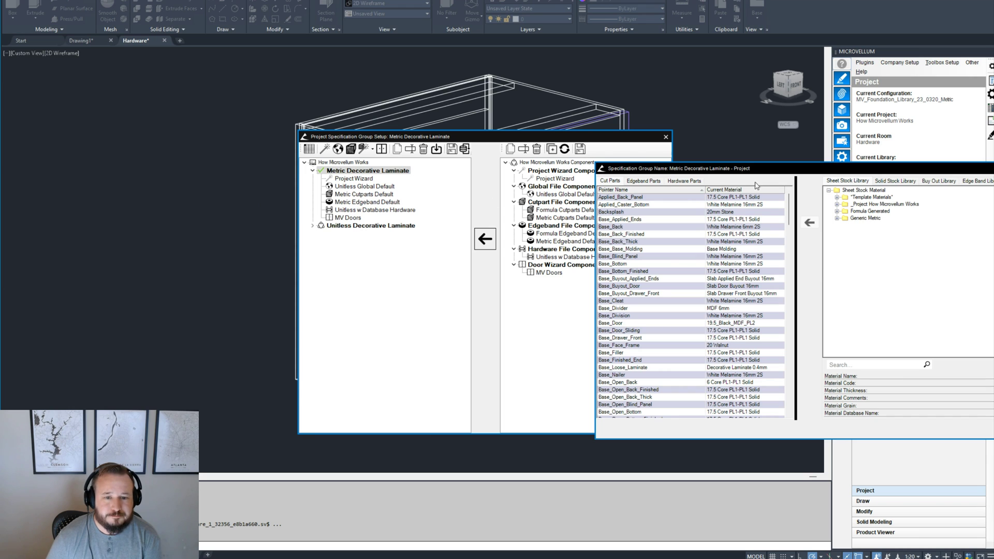
left_click(630, 178)
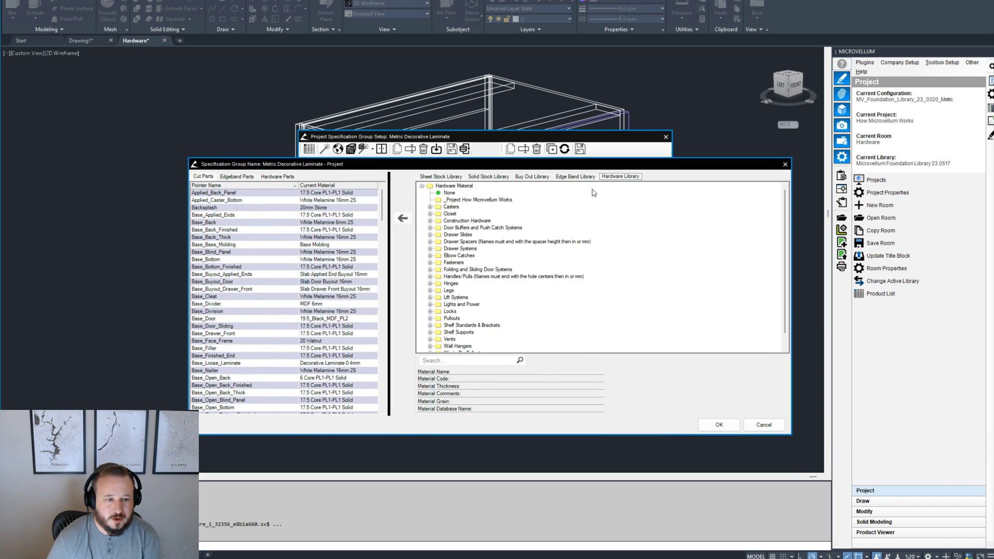
Step: Add a hardware material under _Project How Microvellum Works with the description Hook Ceiling 580
left_click(458, 201)
right_click(458, 205)
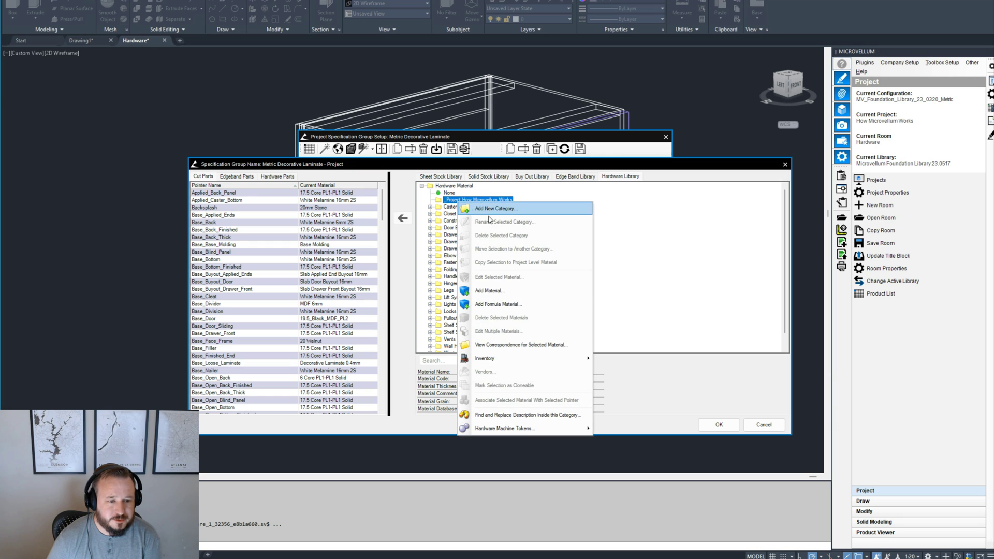
left_click(508, 292)
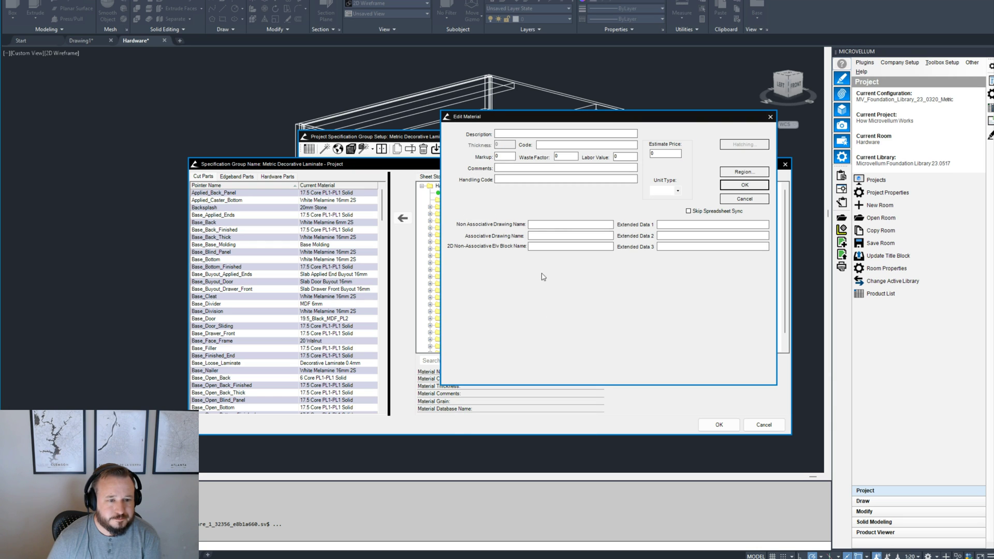
key("ctrl+v")
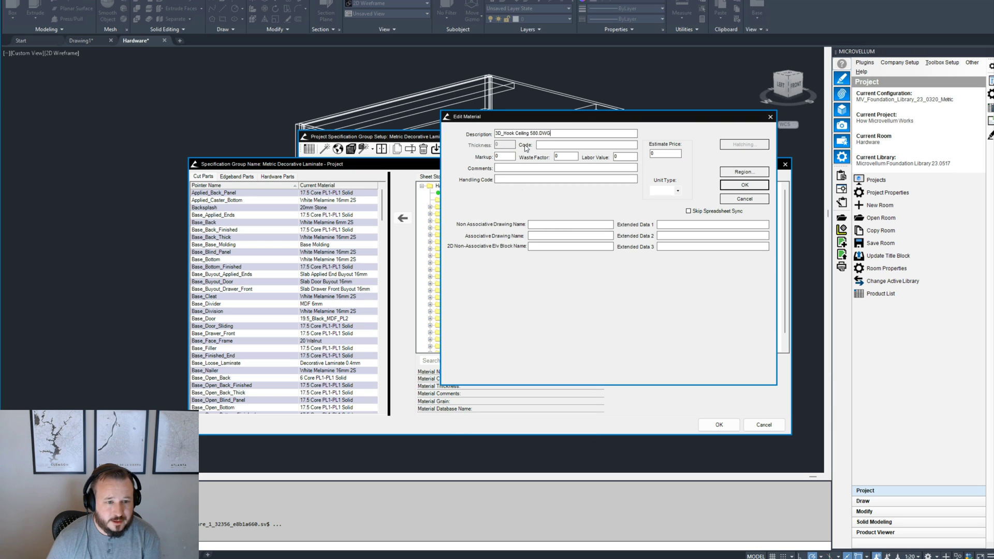
left_click_drag(505, 135, 487, 136)
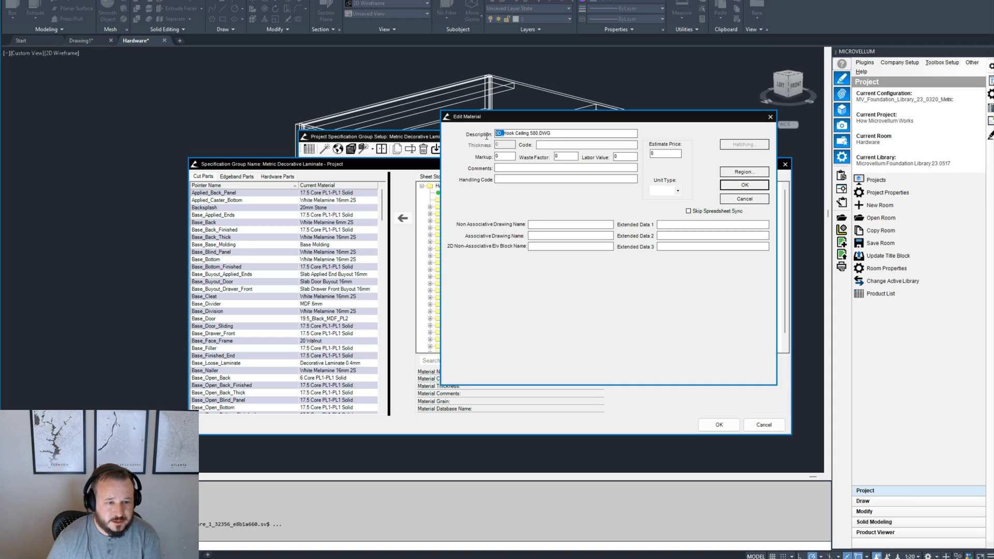
key("BackSpace")
key("ctrl+a")
key("BackSpace")
key("ctrl+v")
key("BackSpace")
key("BackSpace")
left_click_drag(504, 133, 495, 133)
key("BackSpace")
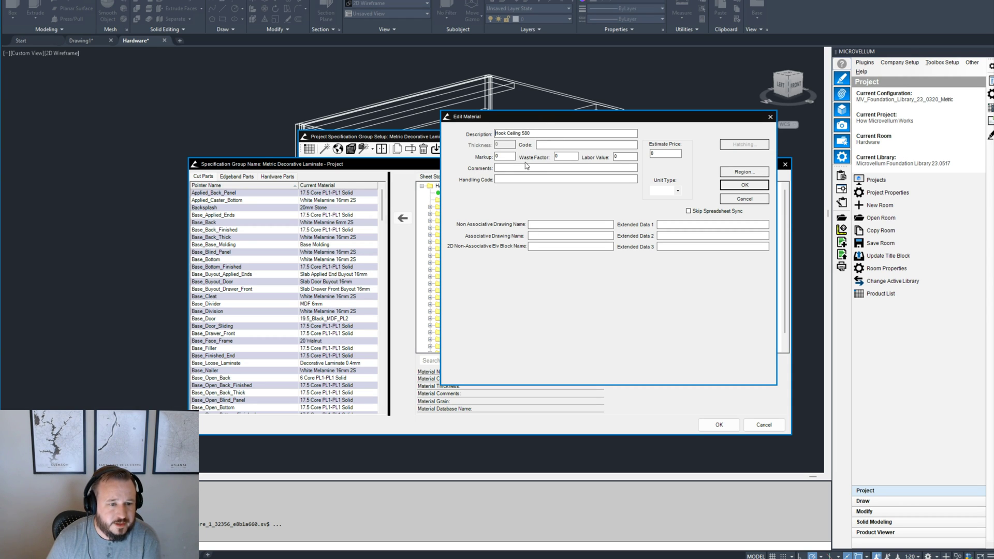
Step: Set the new material's Associative Drawing Name to 3D_Hook Ceiling 580.DWG
left_click(537, 236)
key("ctrl+v")
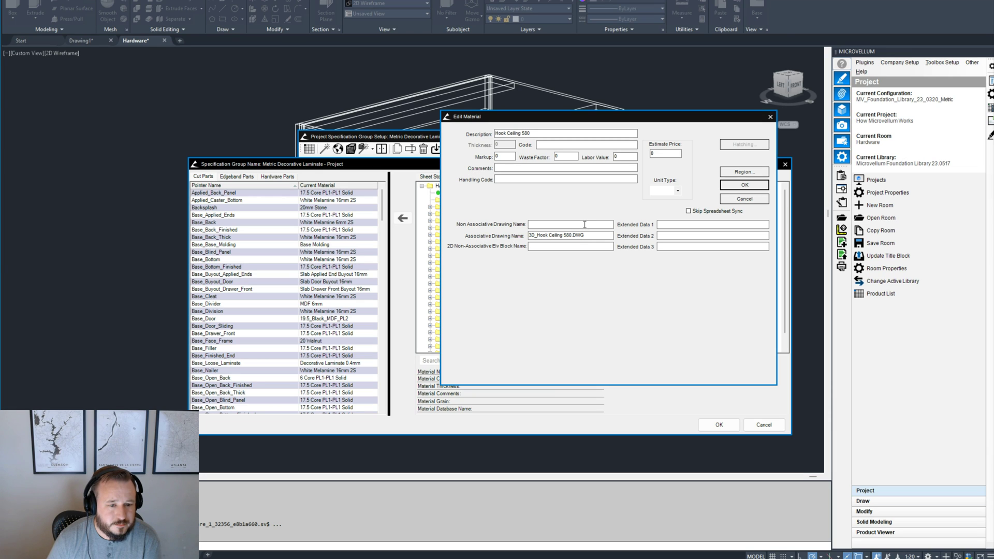
key("Tab")
left_click(539, 235)
mouse_move(536, 237)
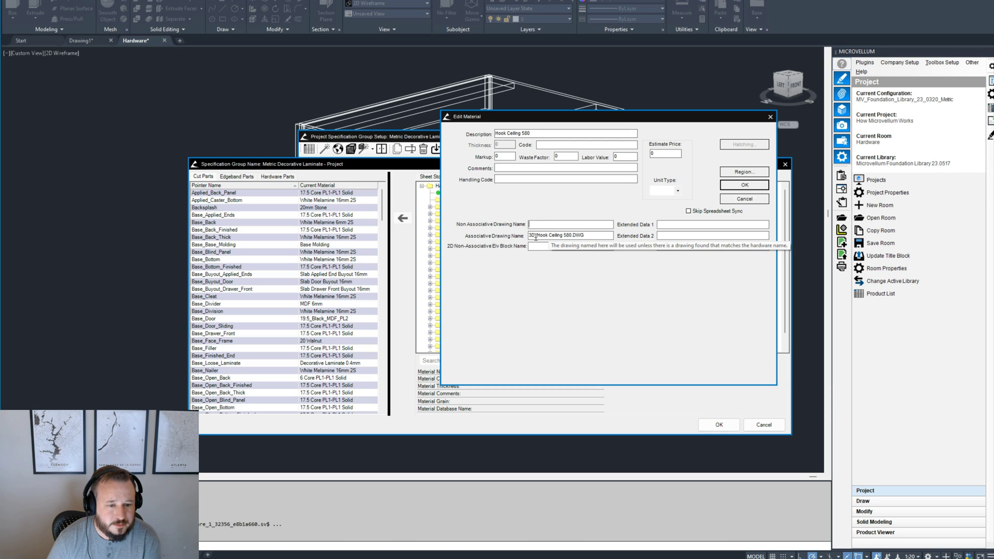
left_click(536, 224)
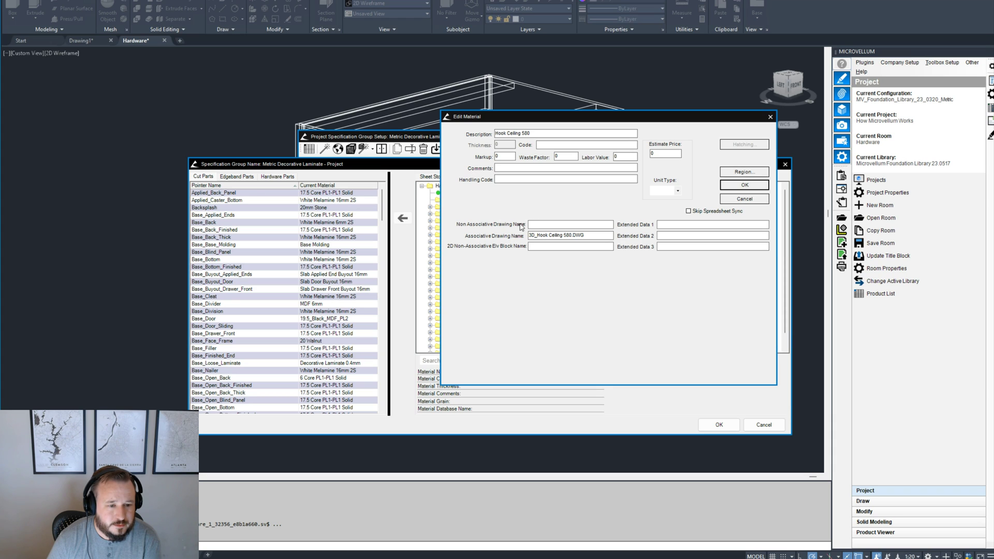
Step: Save the Hook Ceiling 580 material and close the Metric Decorative Laminate specification group windows
key("Tab")
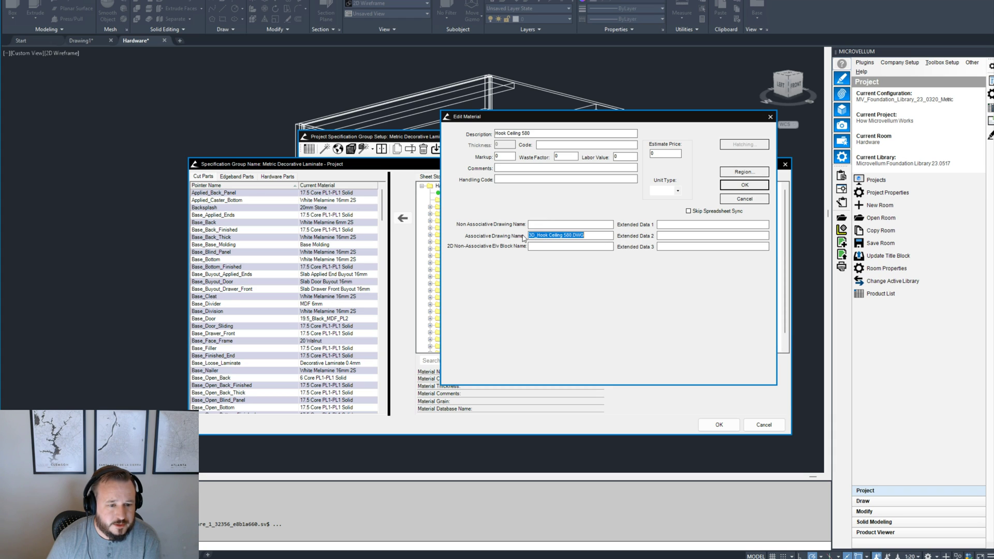
left_click(573, 239)
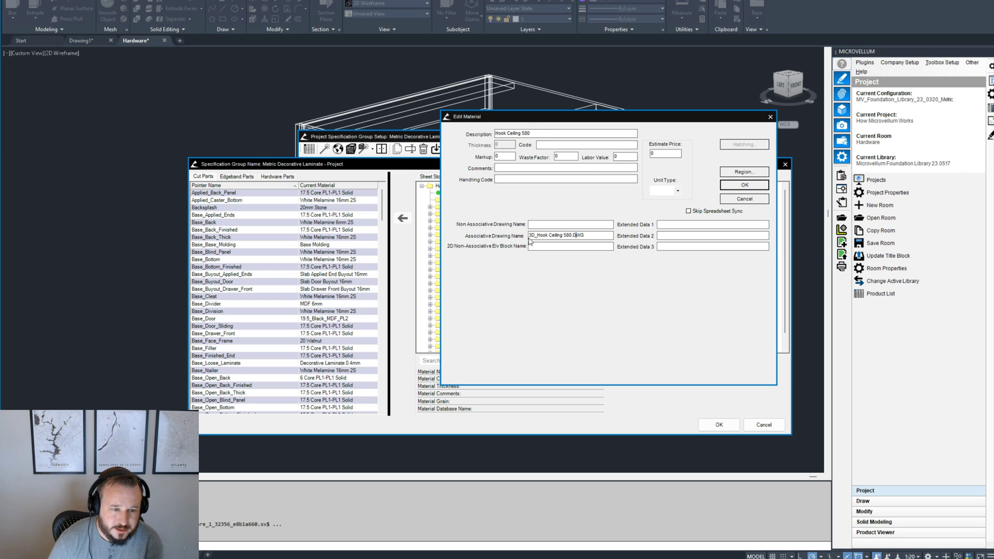
left_click(593, 236)
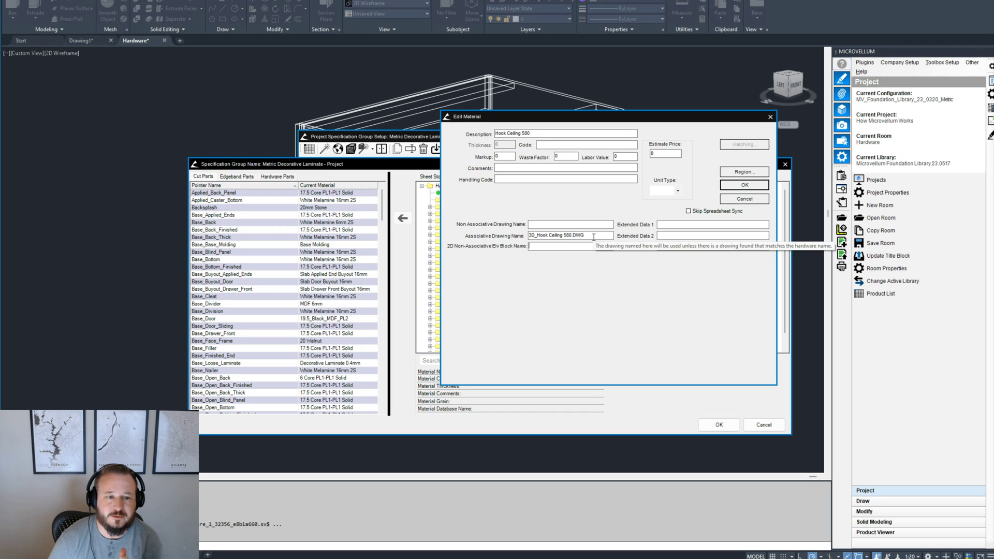
left_click(743, 188)
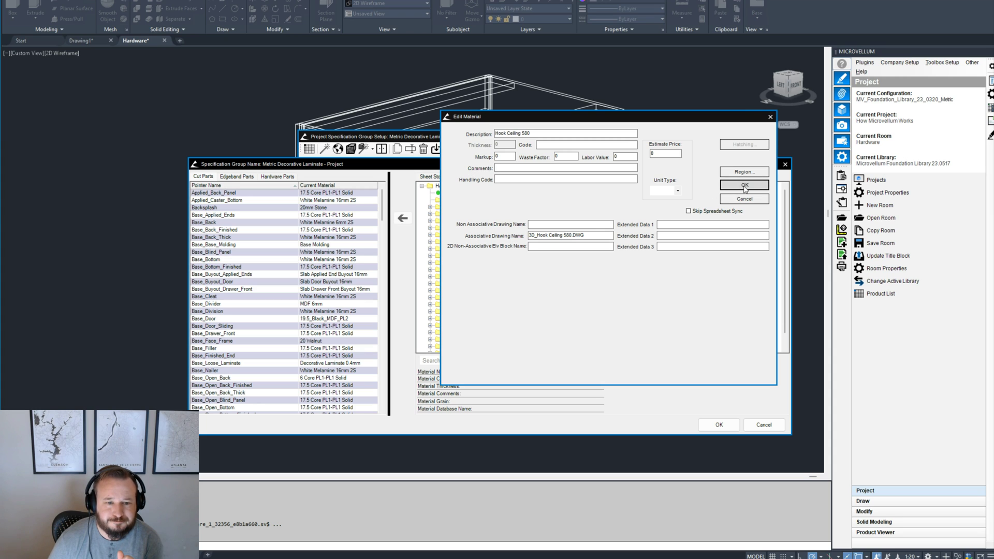
left_click(471, 207)
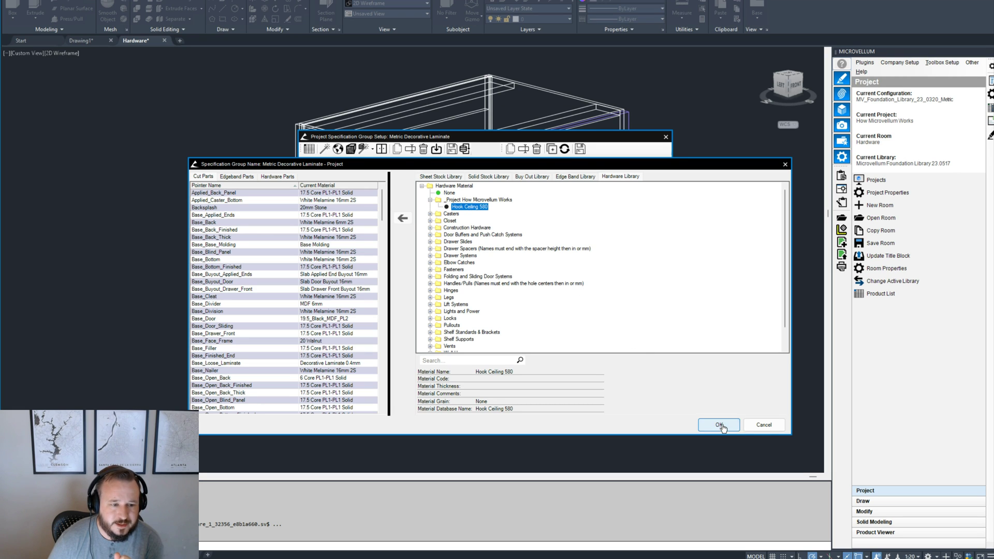
left_click(719, 424)
left_click(665, 137)
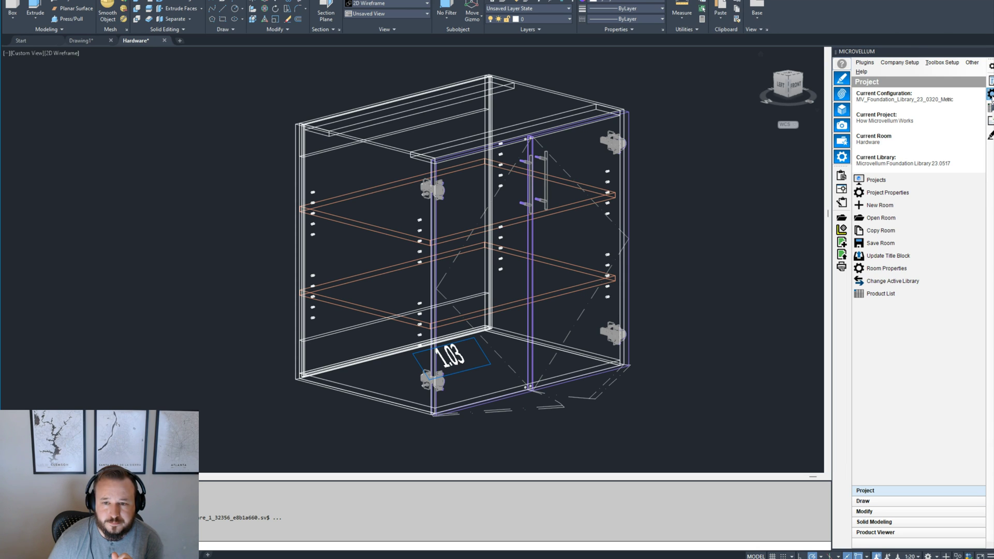
Step: Open the properties of cabinet 1.03 and add Hook Ceiling 580 from _Project How Microvellum Works as a hardware part
left_click(990, 94)
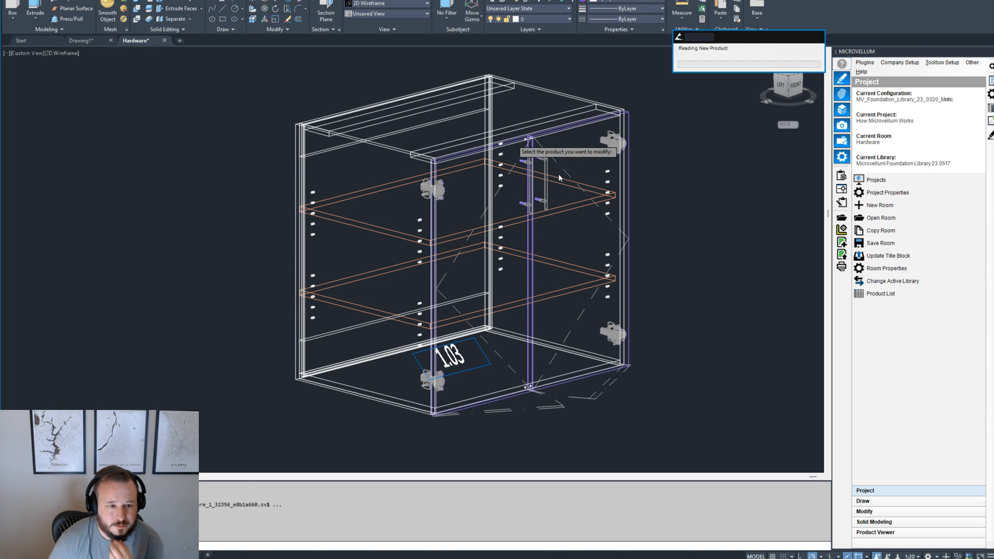
left_click(518, 147)
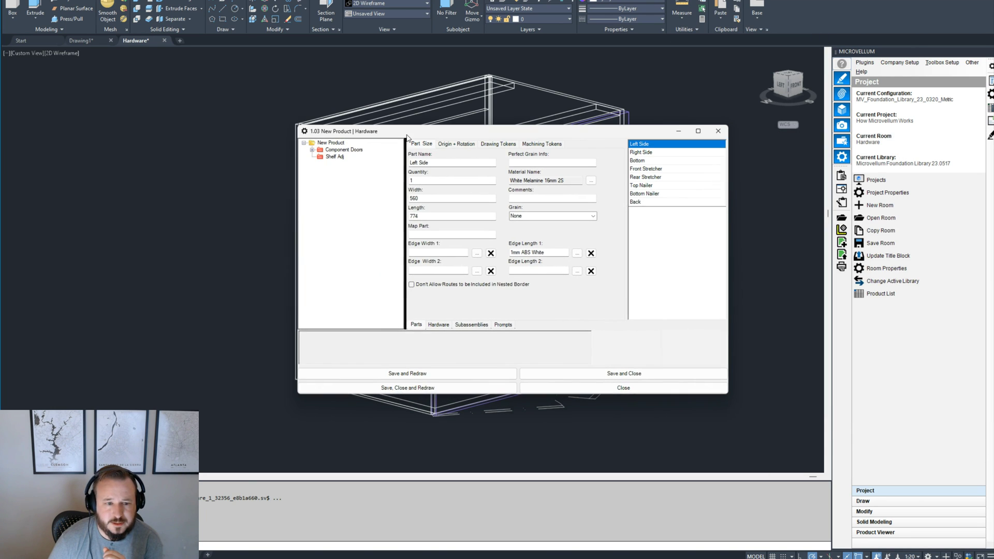
left_click(444, 326)
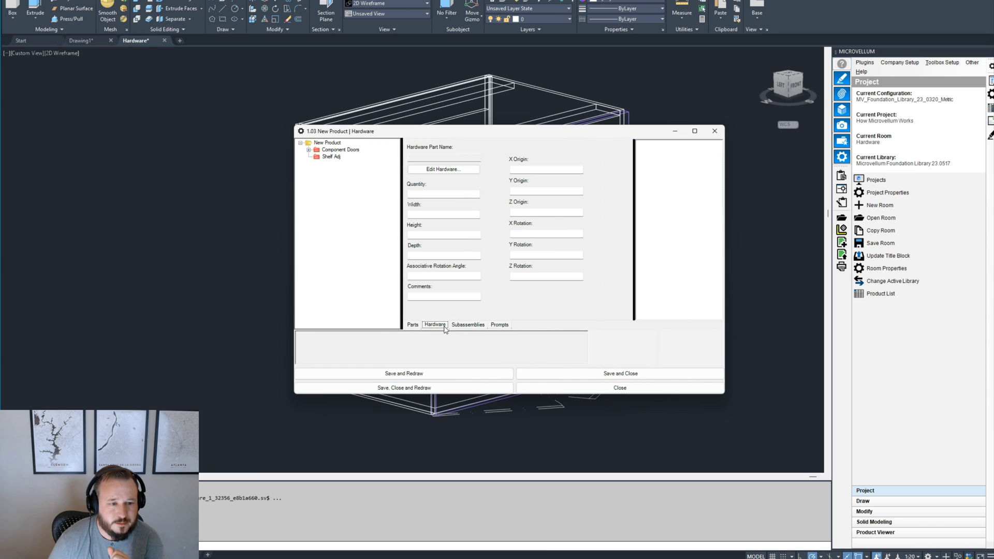
left_click(436, 170)
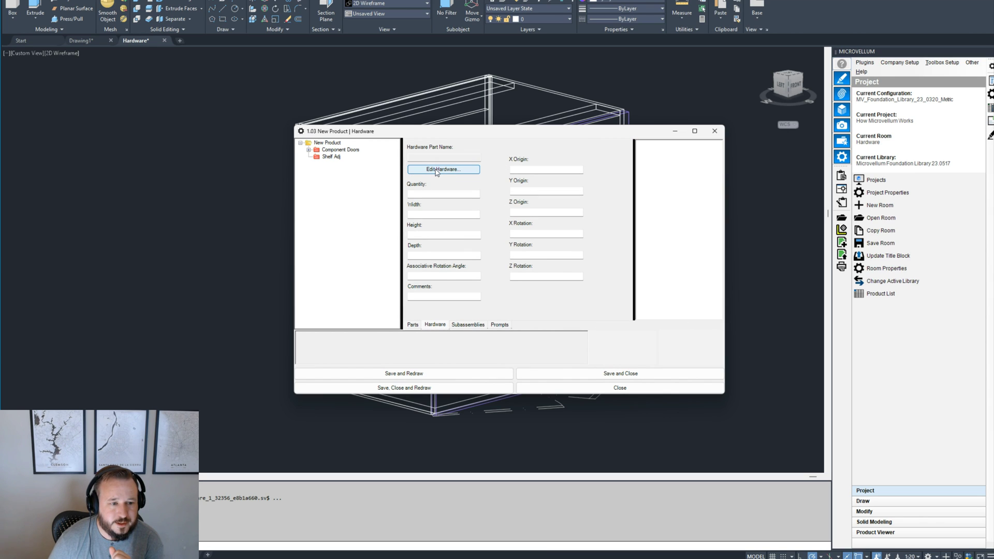
left_click(734, 214)
left_click(761, 363)
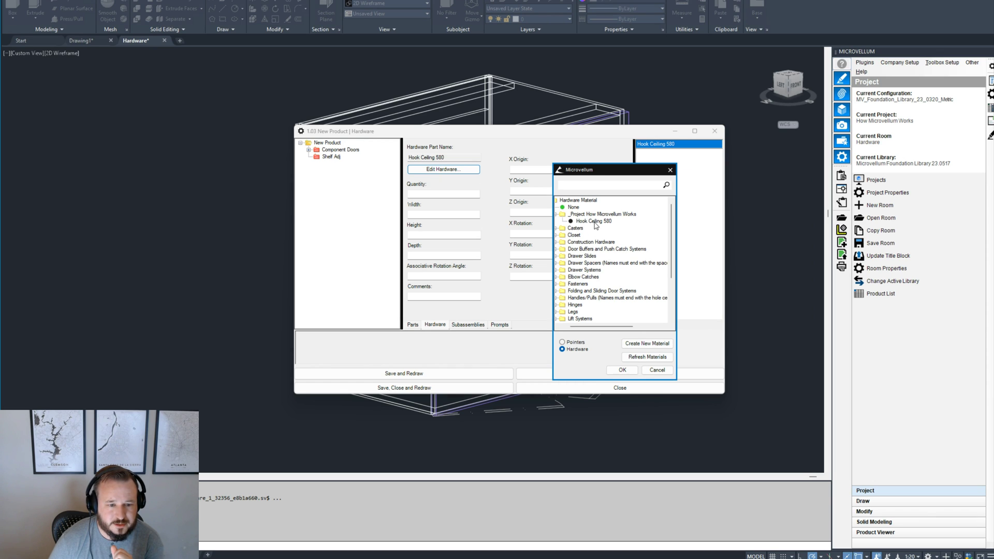
left_click(657, 370)
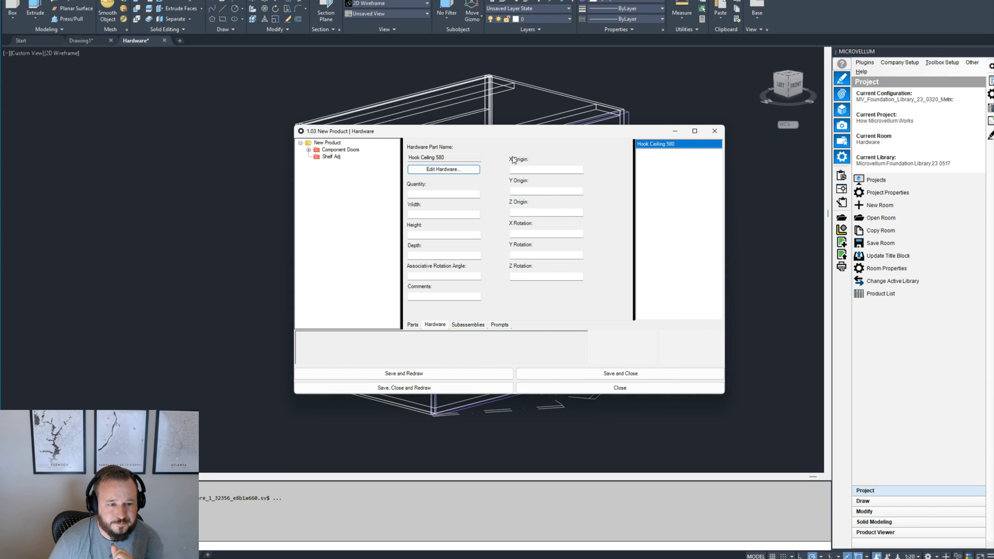
Step: Set the hook's Quantity to 1 and its X Origin to 0
left_click(443, 193)
left_click(364, 333)
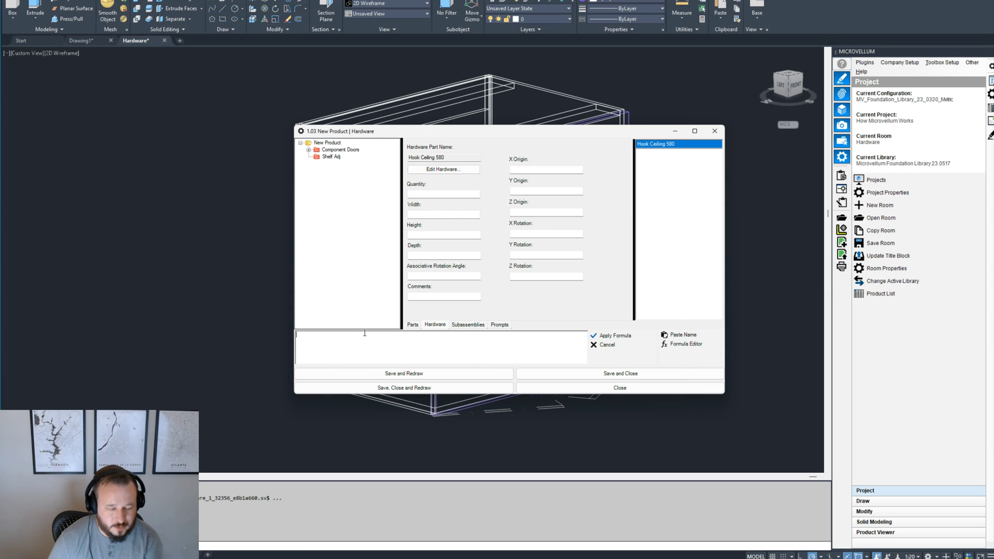
key("Return")
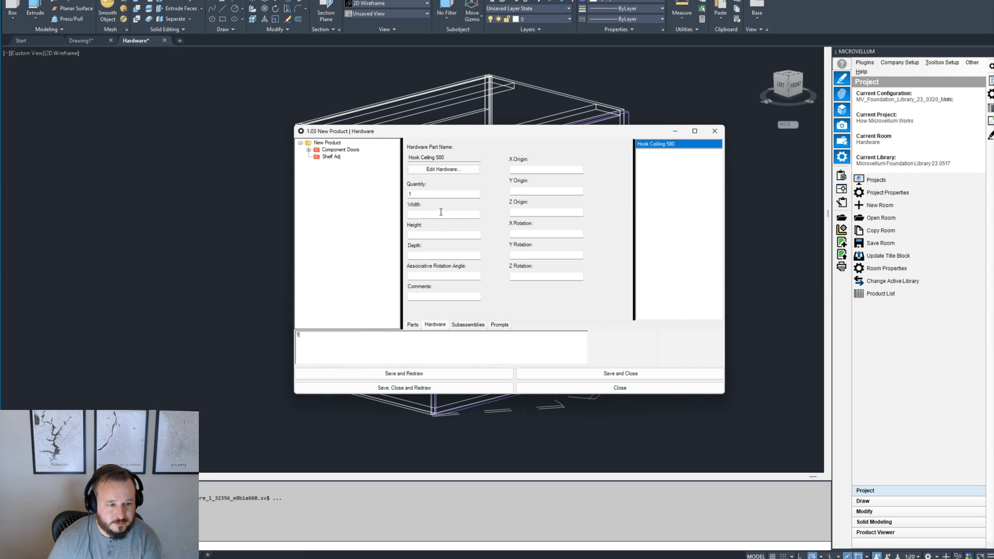
left_click(461, 276)
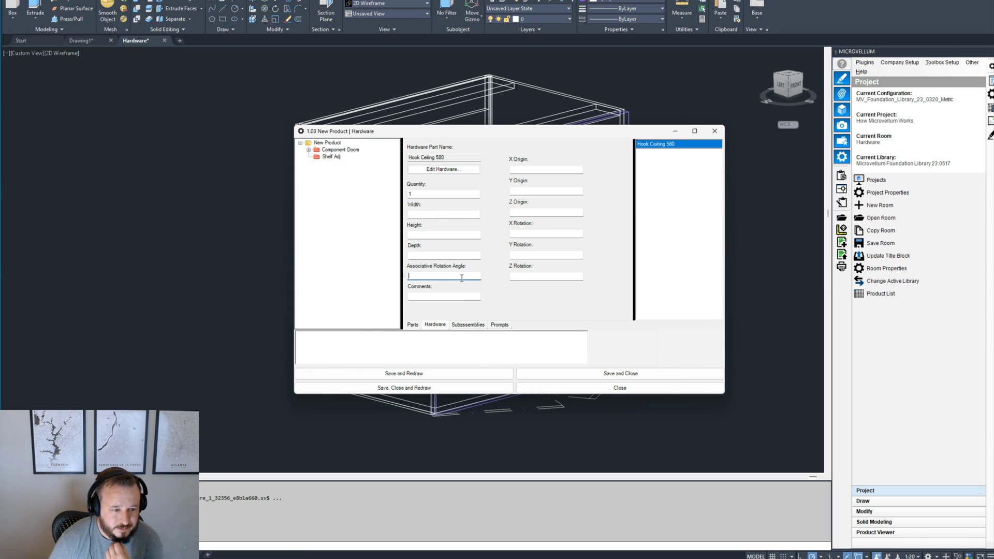
left_click(523, 169)
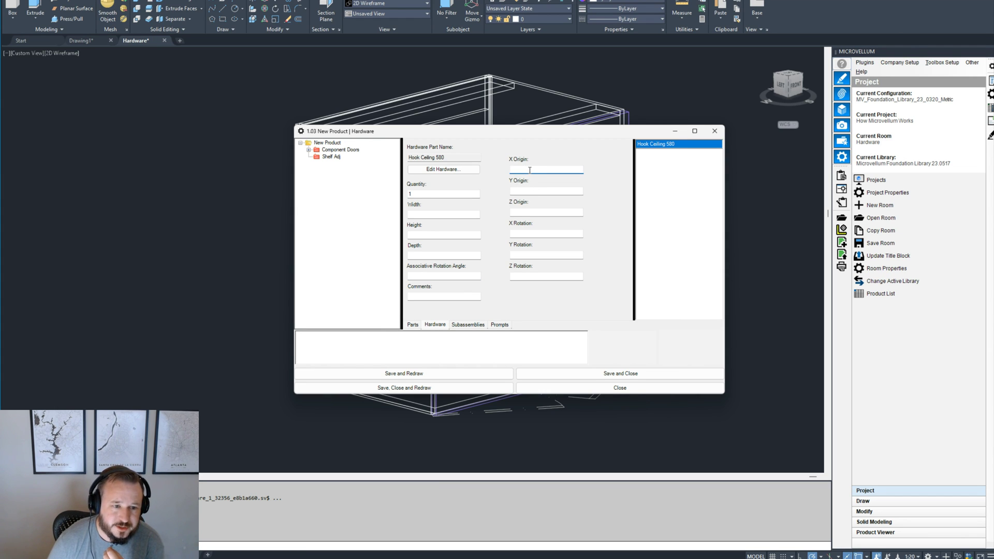
left_click_drag(515, 133, 724, 140)
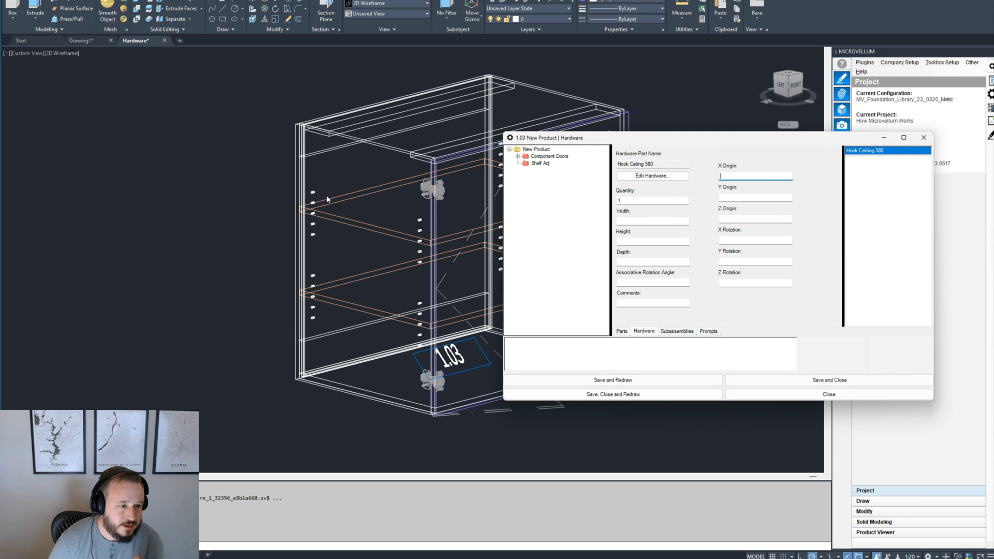
left_click_drag(729, 139, 703, 156)
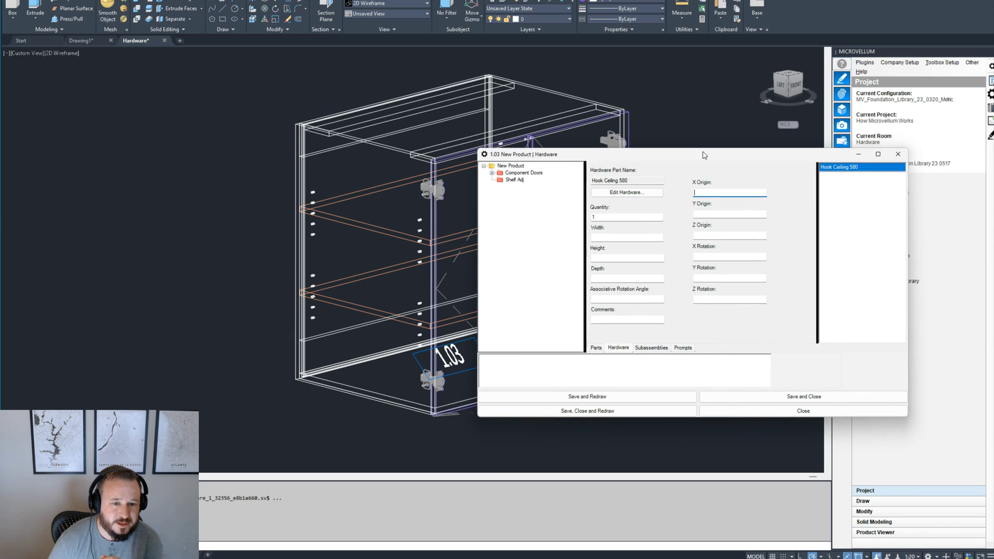
left_click(597, 362)
left_click(776, 359)
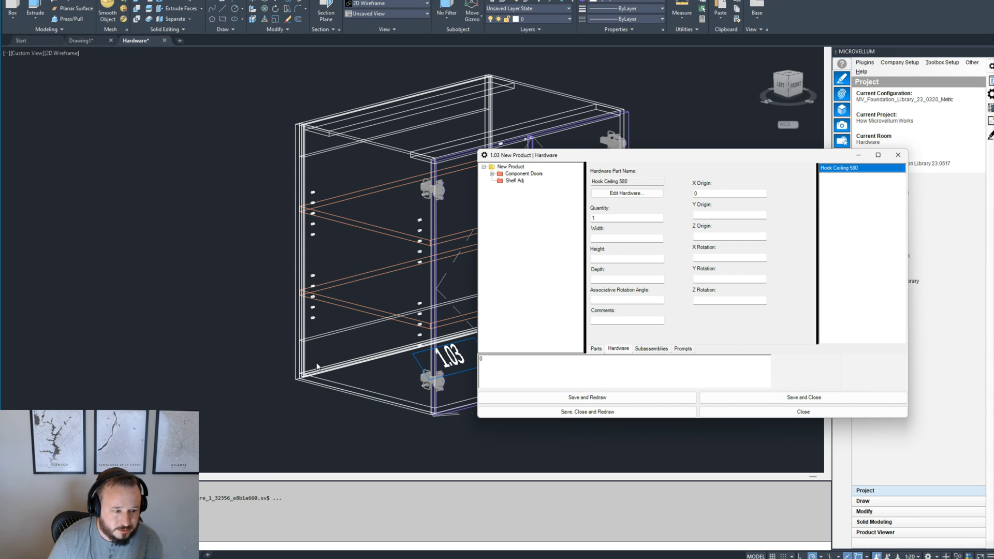
left_click(710, 194)
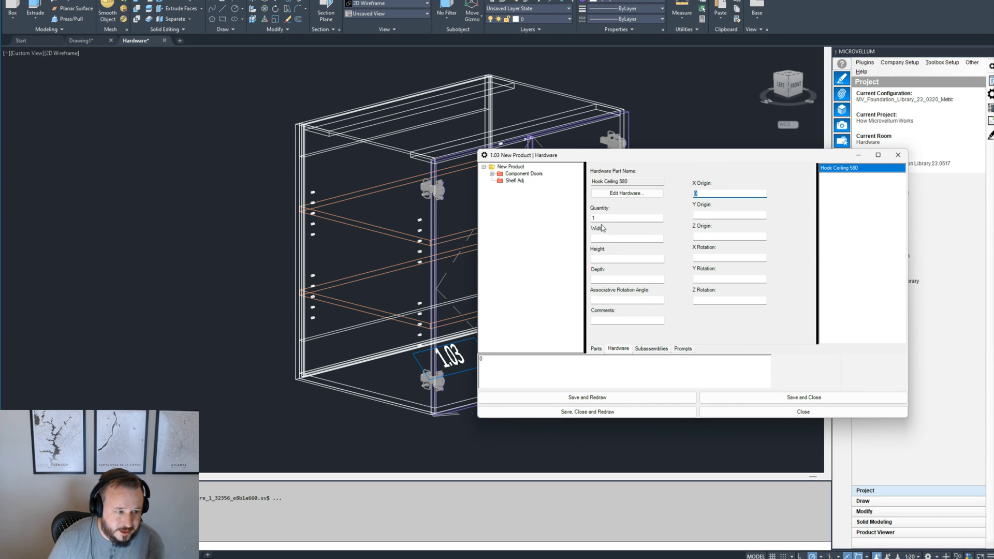
Step: Set the hook's Y Origin to the formula =-depth/2 and its Z Origin to =height/2
left_click(706, 215)
left_click(580, 366)
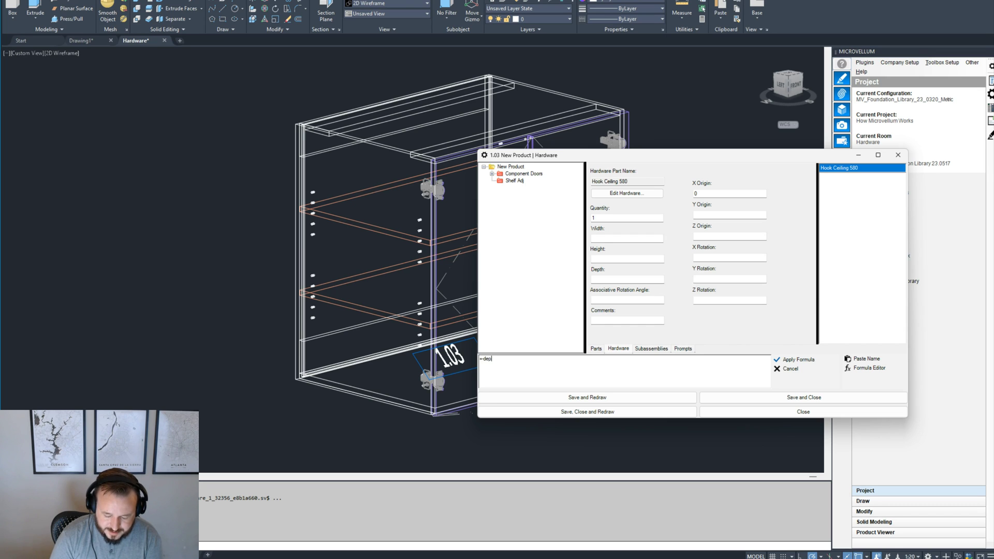
left_click(784, 362)
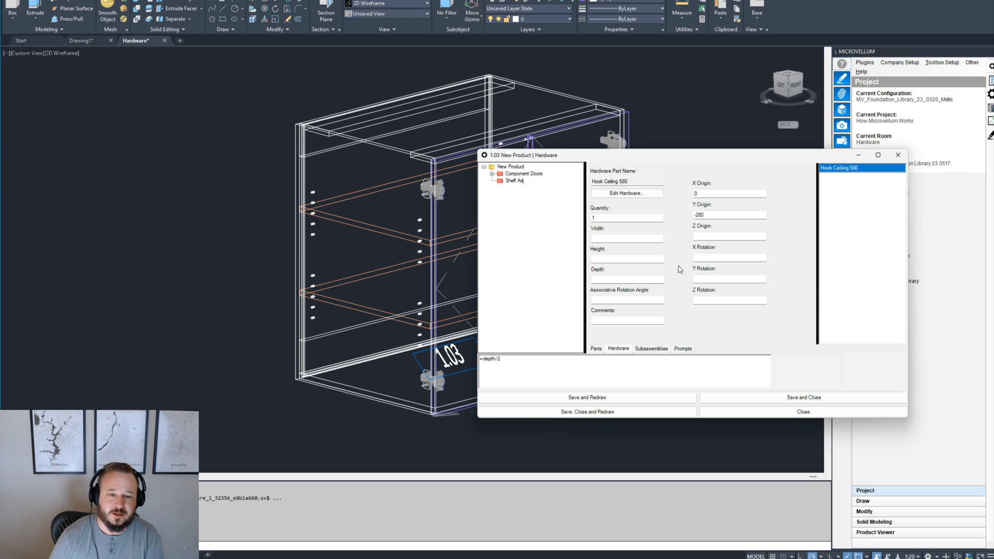
left_click(710, 236)
left_click(575, 371)
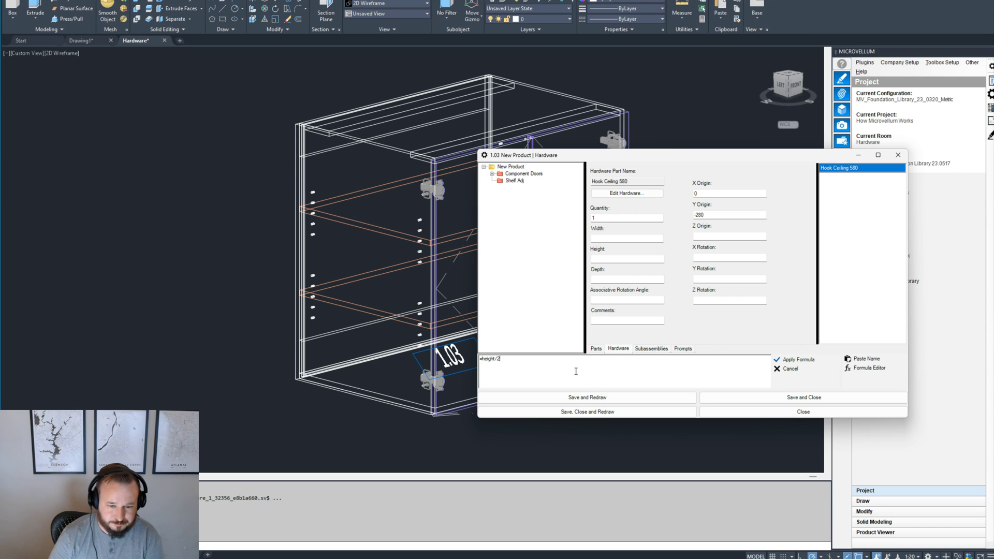
left_click(799, 360)
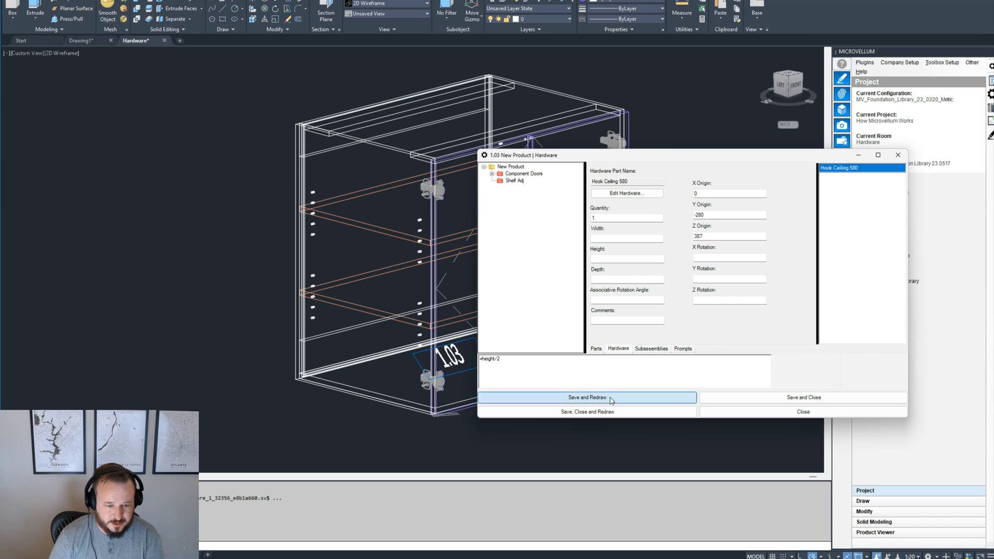
Step: Save and redraw cabinet 1.03, and inspect the hook on its left side up close
left_click(610, 399)
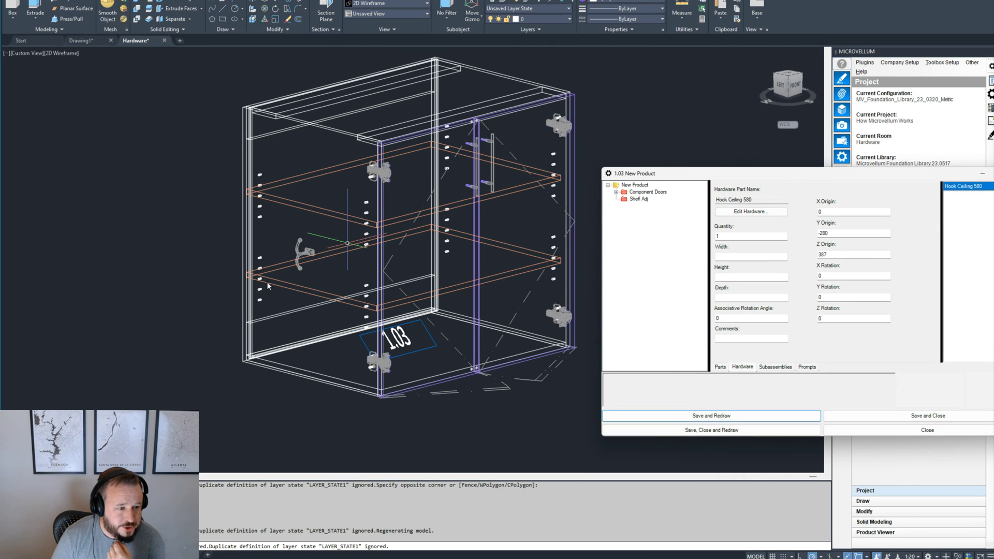
scroll(317, 252, "up", 5)
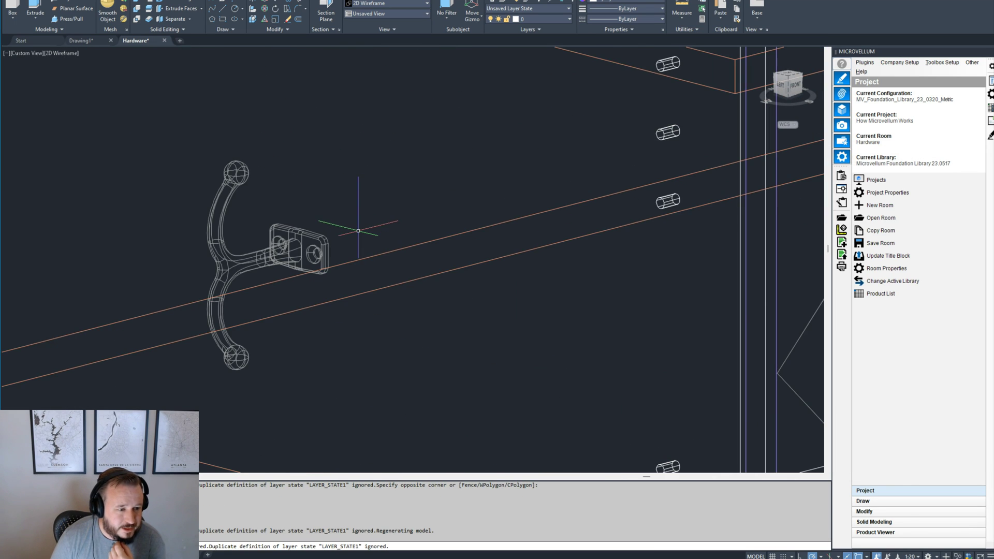
scroll(317, 252, "down", 5)
Step: Reopen the cabinet's hardware properties and review the hook's quantity, origin values and Associative Rotation Angle
double_click(649, 216)
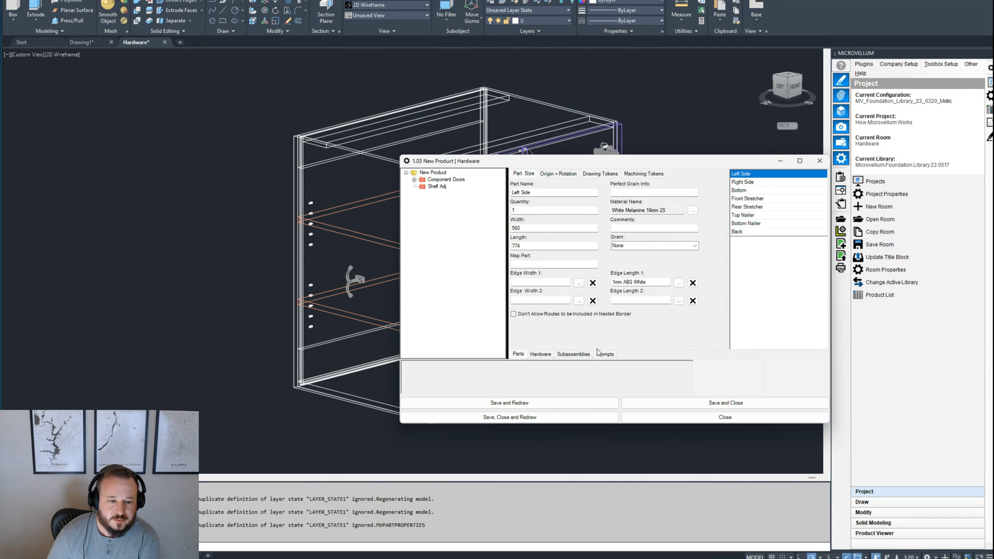
left_click(551, 355)
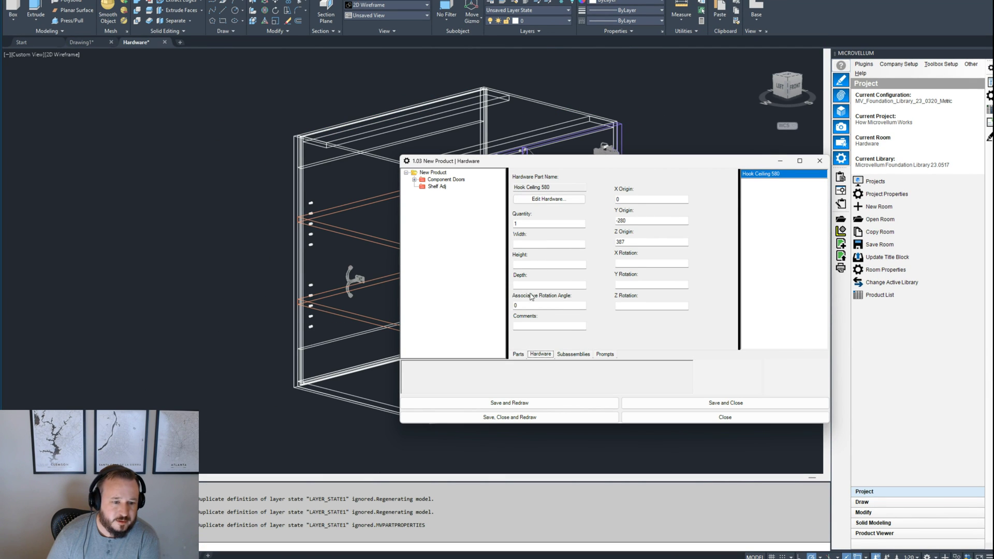
left_click(536, 224)
left_click(642, 201)
left_click(652, 222)
left_click(649, 242)
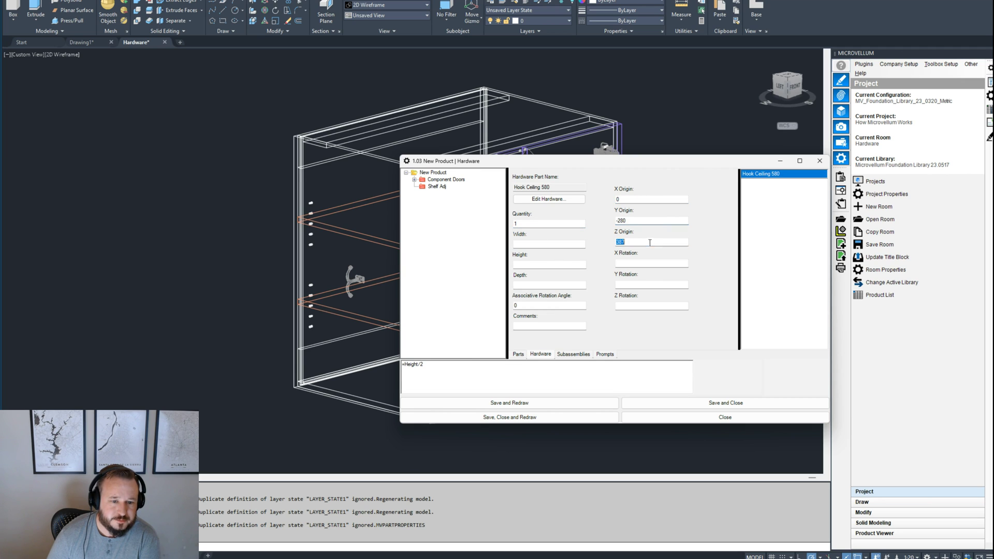
left_click(535, 304)
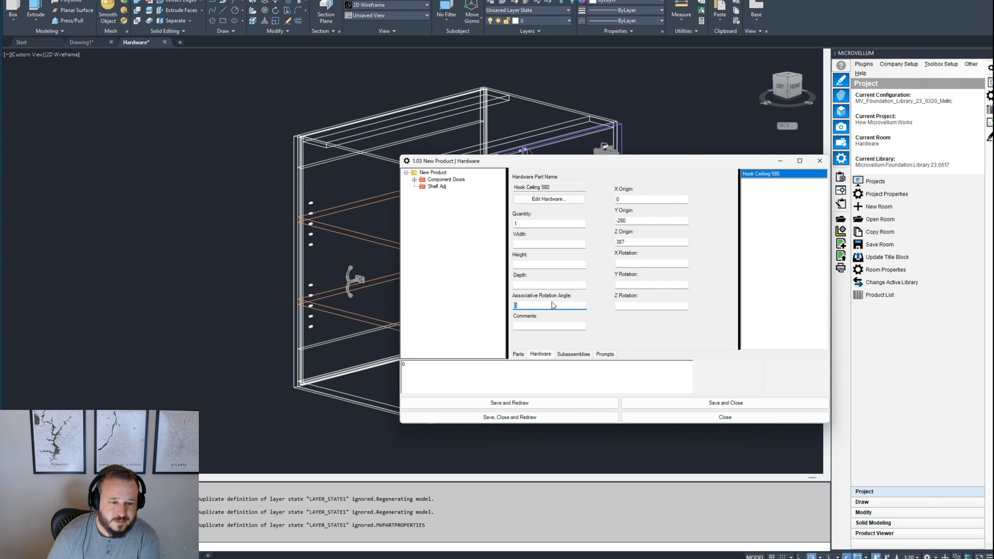
left_click_drag(671, 166, 571, 171)
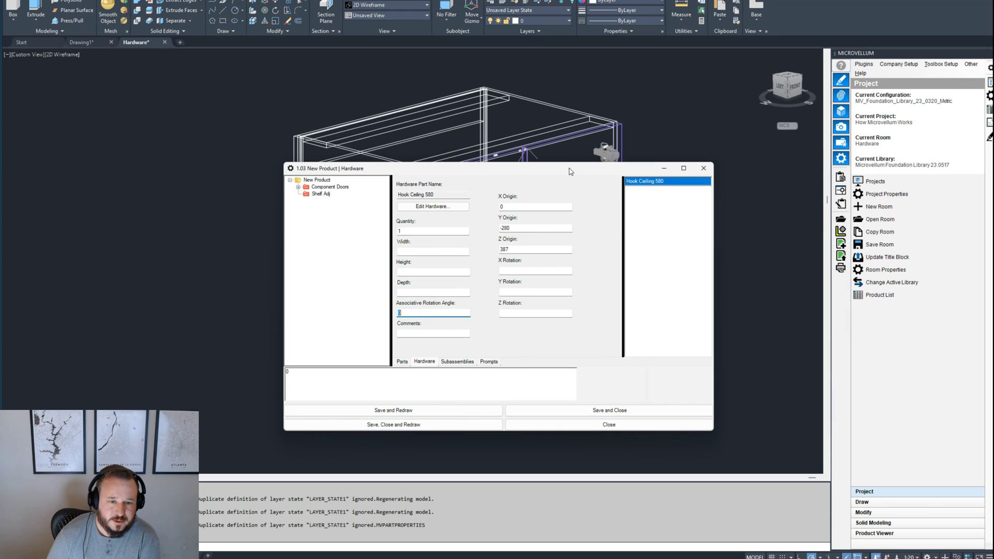
left_click(704, 168)
Step: Open the hardware machine tokens of Hook Ceiling 580 from the Metric Decorative Laminate project specification group's hardware library
left_click(935, 66)
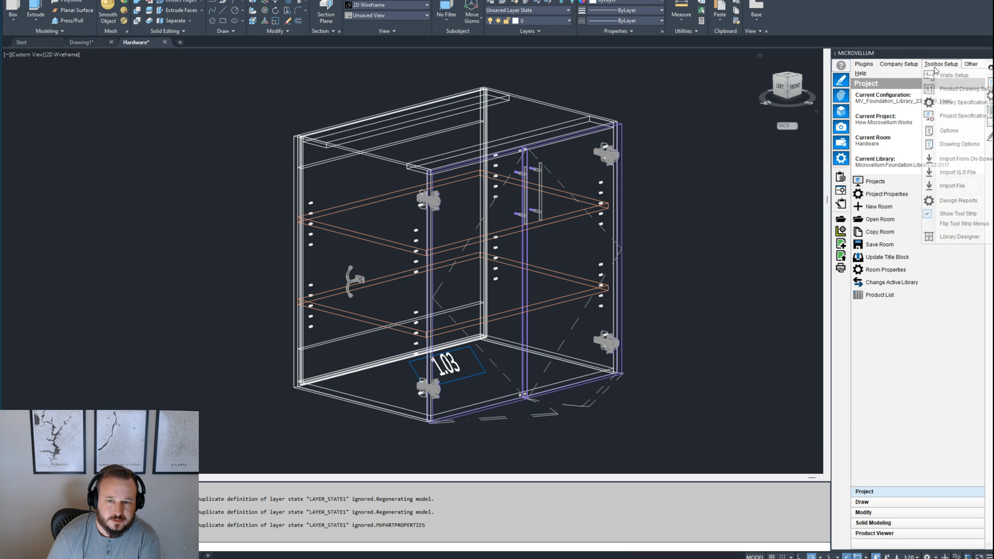
left_click(958, 116)
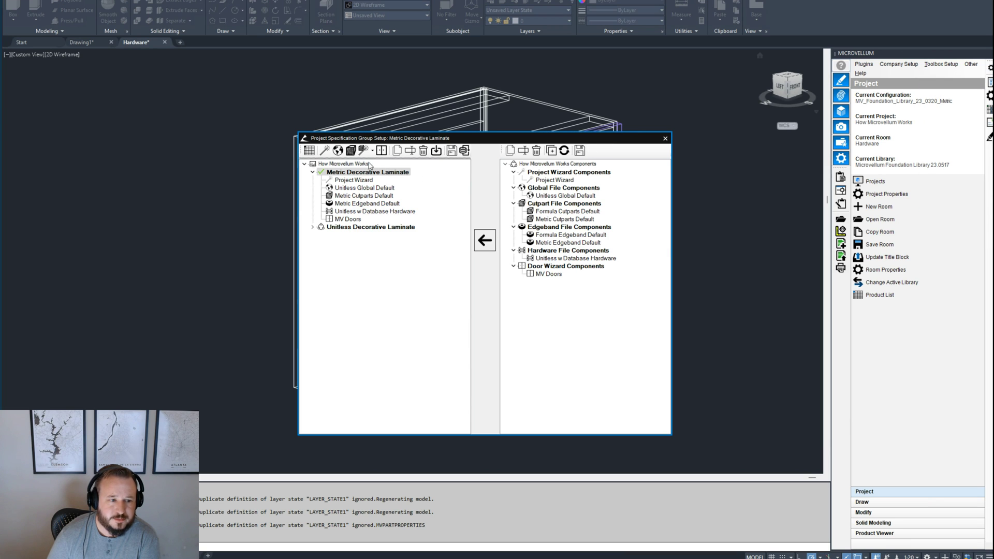
left_click(350, 150)
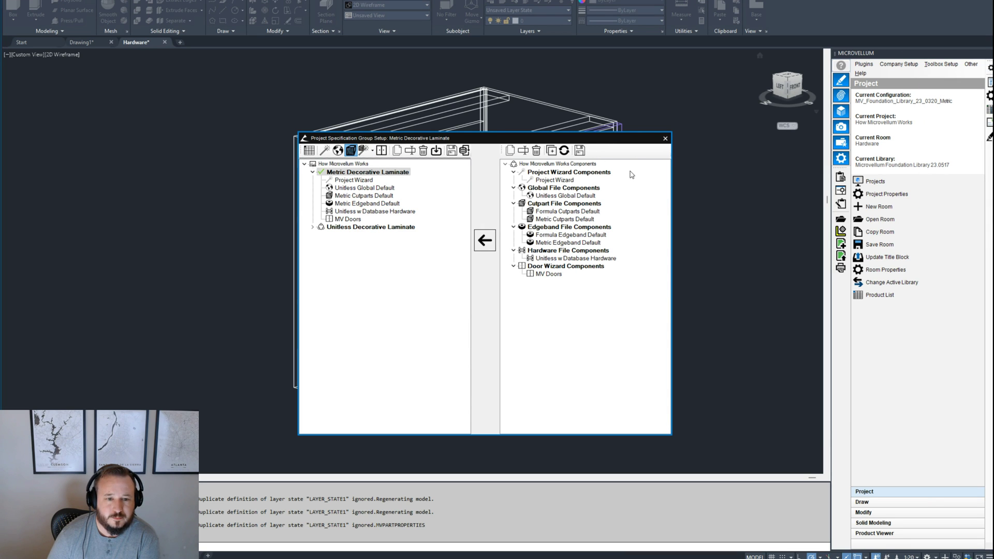
left_click(713, 184)
double_click(538, 210)
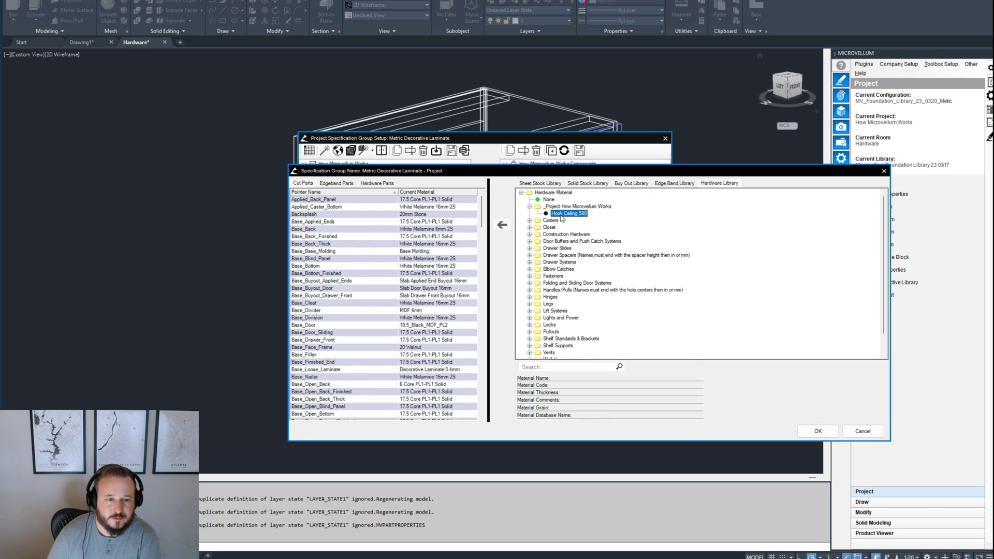
right_click(561, 214)
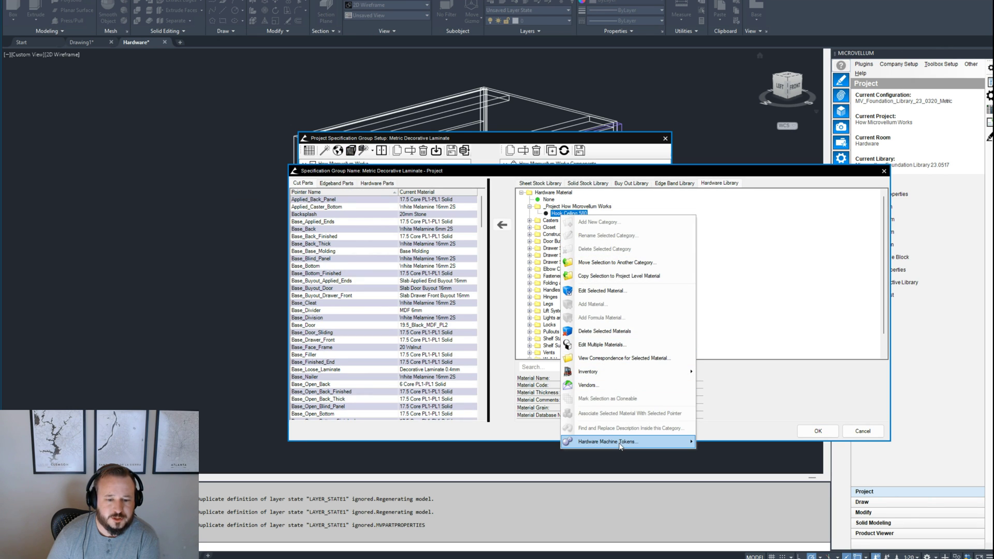
mouse_move(624, 442)
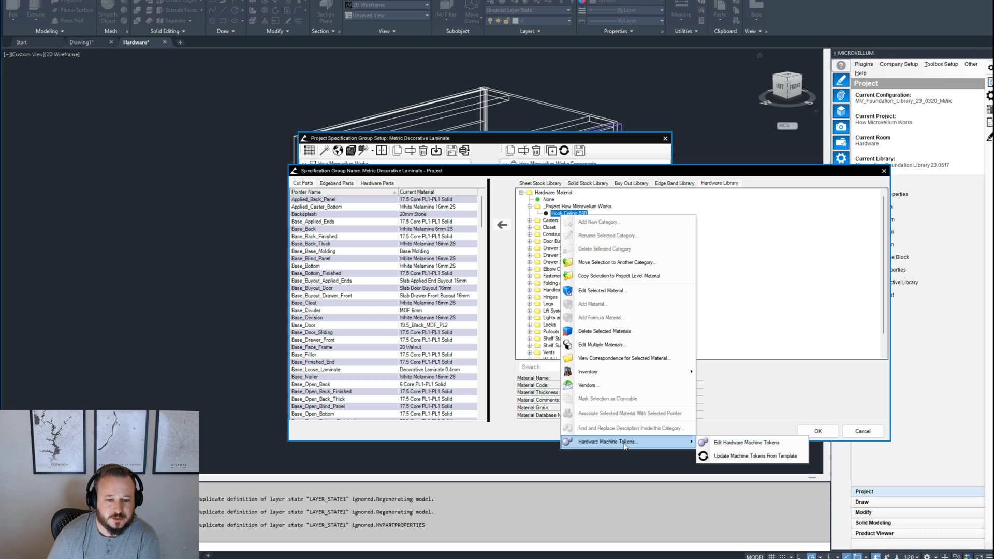
left_click(733, 443)
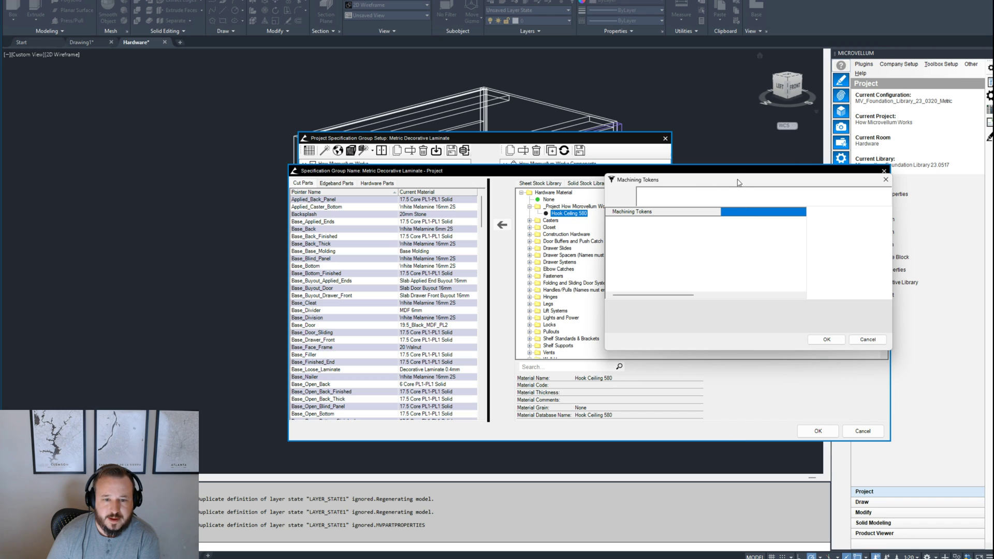
Step: Add a Drilling Operation token on face 5 to the hook's machining tokens
right_click(577, 250)
left_click(602, 256)
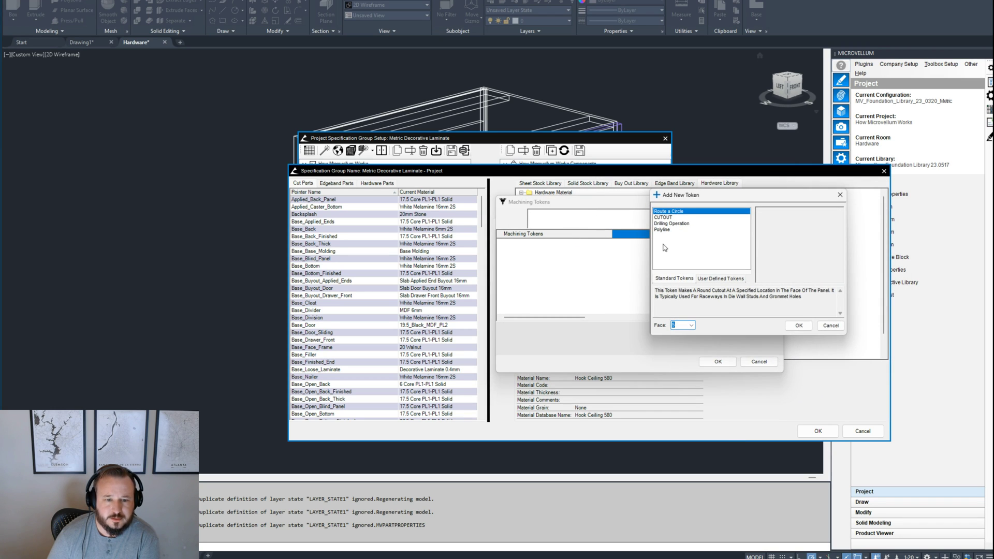
left_click(675, 224)
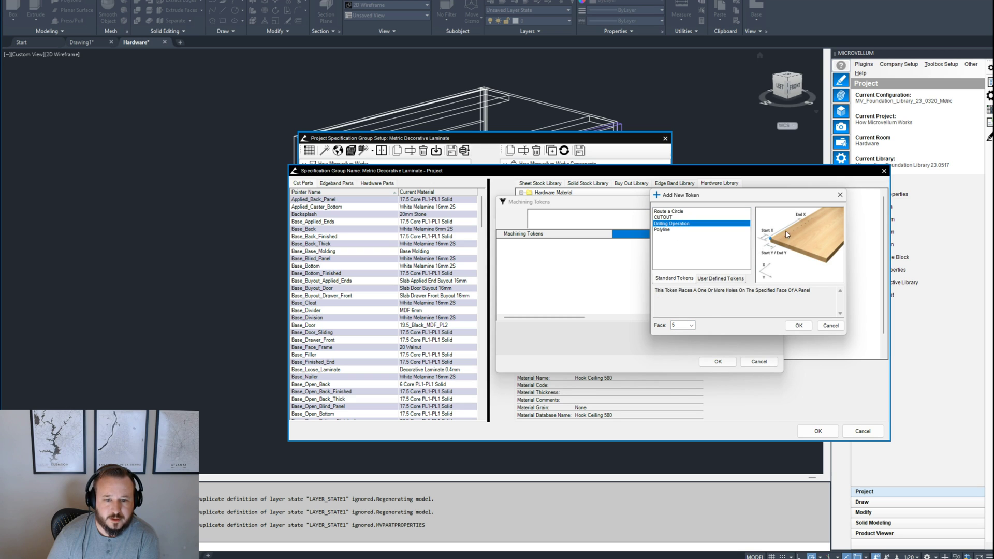
left_click(798, 326)
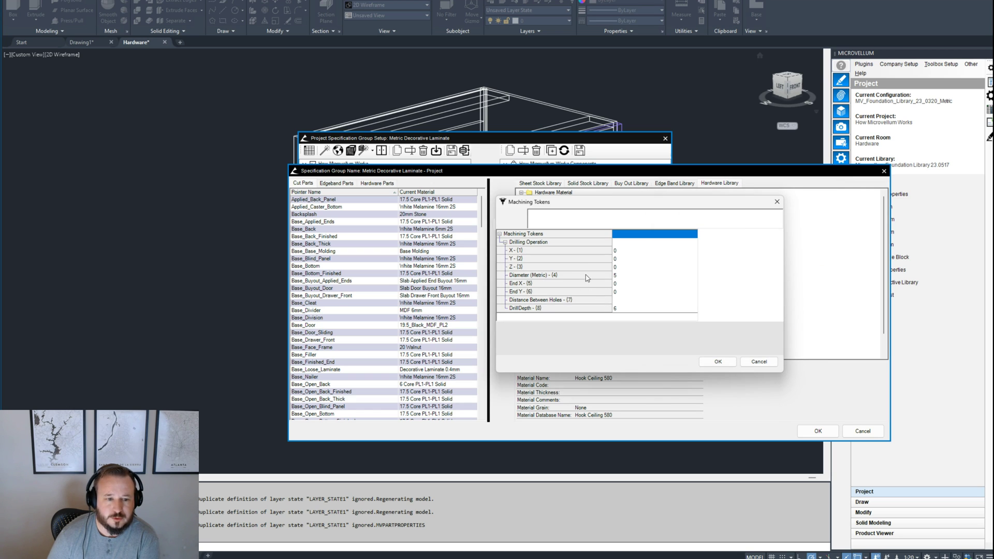
Step: Review the drilling token's X parameter, and cancel out of the machining tokens and project specification group
left_click(601, 250)
left_click(616, 250)
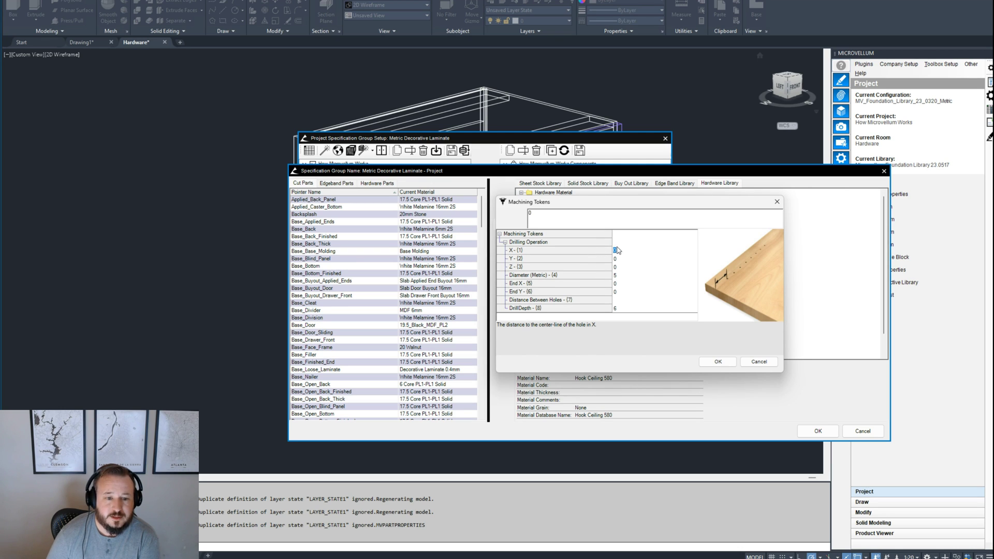
left_click(553, 254)
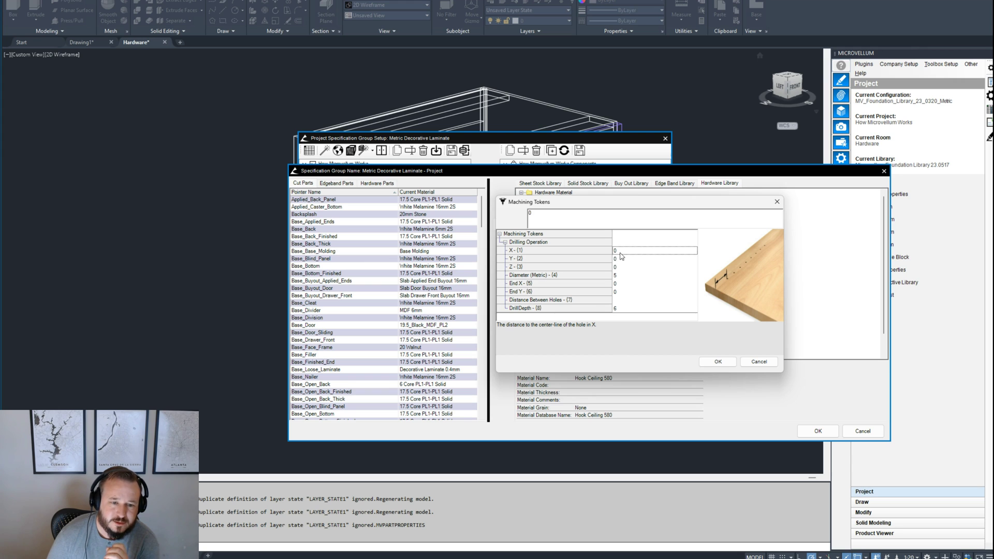
left_click(565, 221)
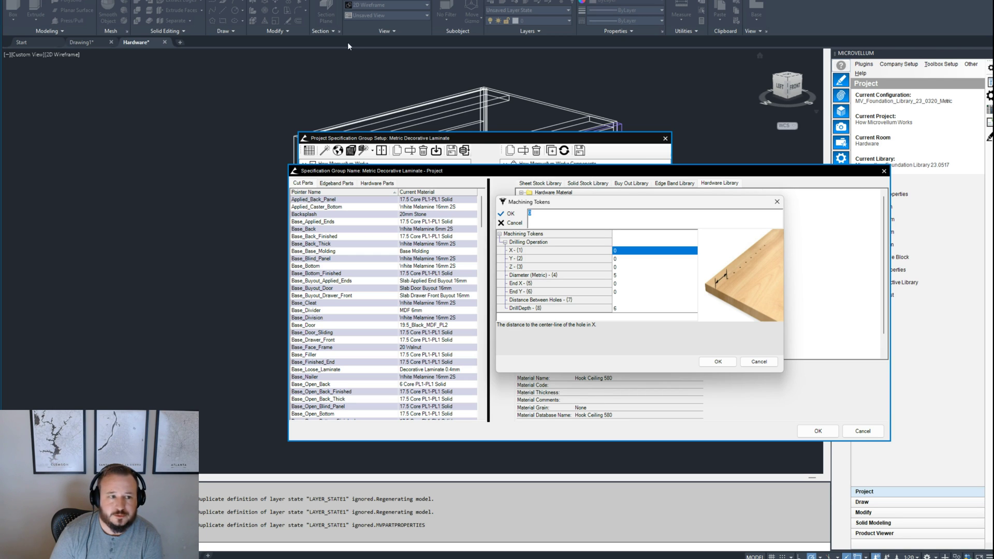
left_click(758, 361)
left_click(862, 431)
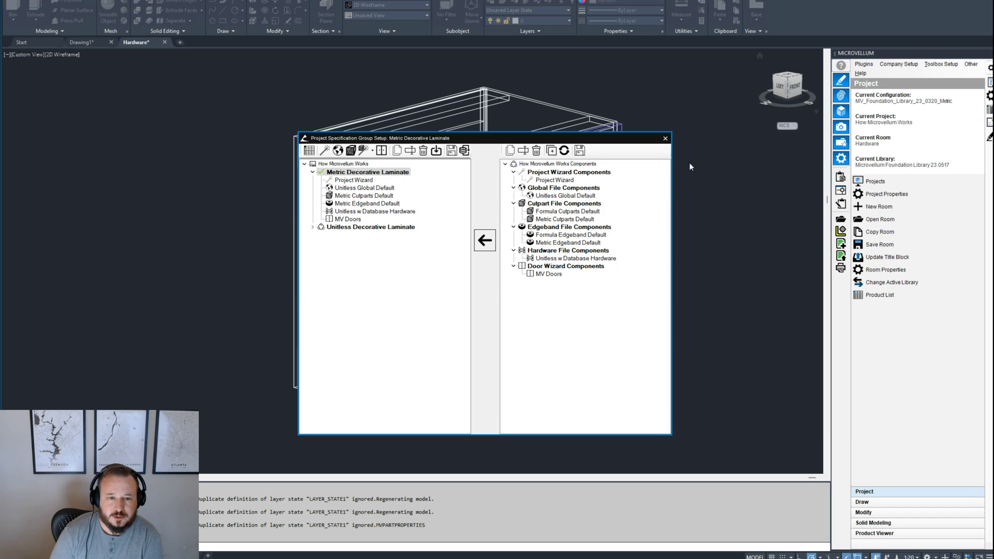
left_click(665, 139)
Step: Measure the centre-to-centre distance between the two screw holes in the hook's mounting plate
scroll(383, 241, "up", 15)
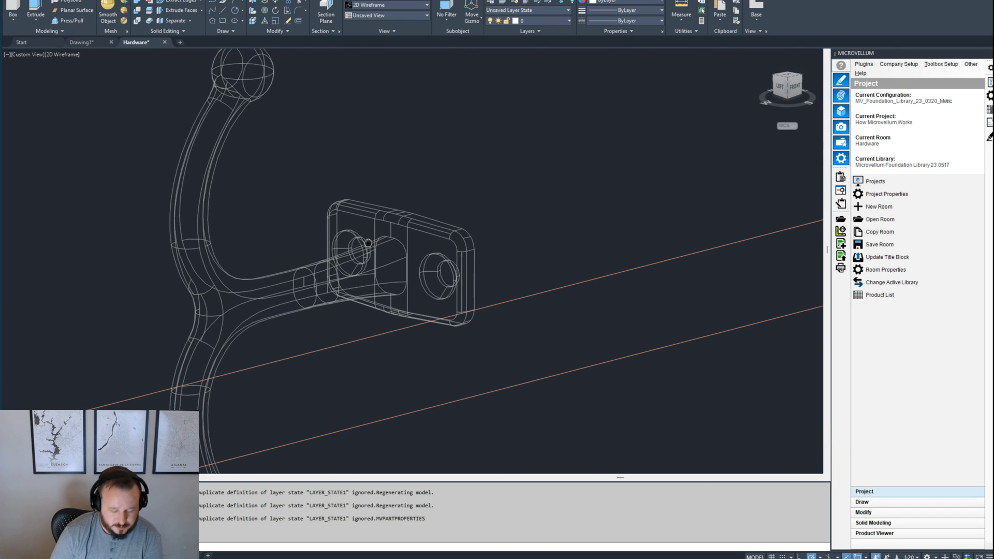
type("di")
key("Return")
scroll(466, 272, "up", 3)
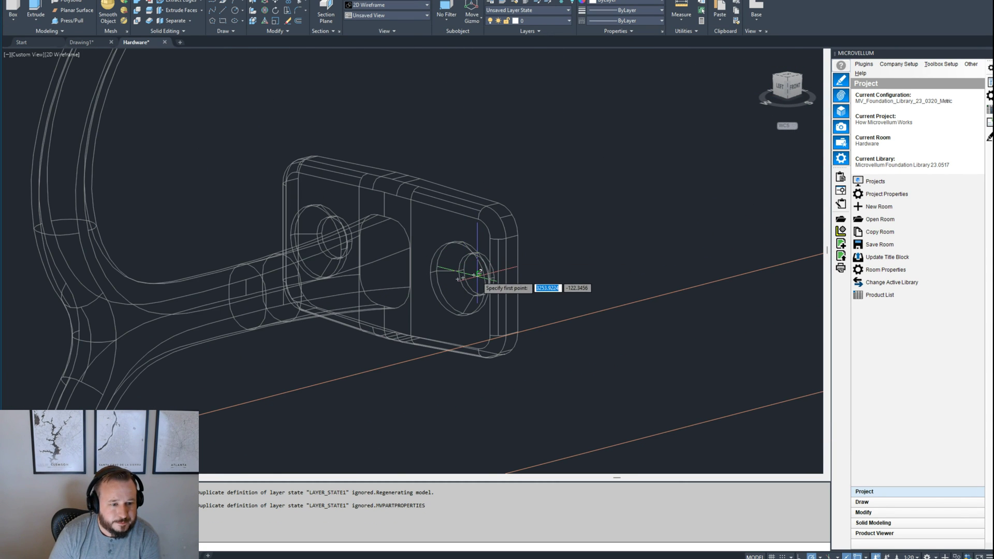
left_click(478, 273)
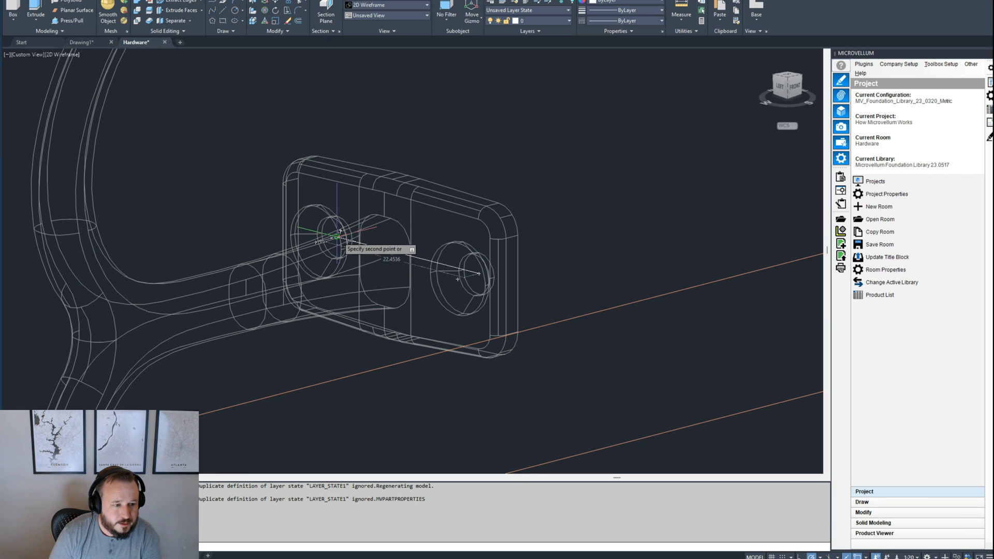
left_click(337, 237)
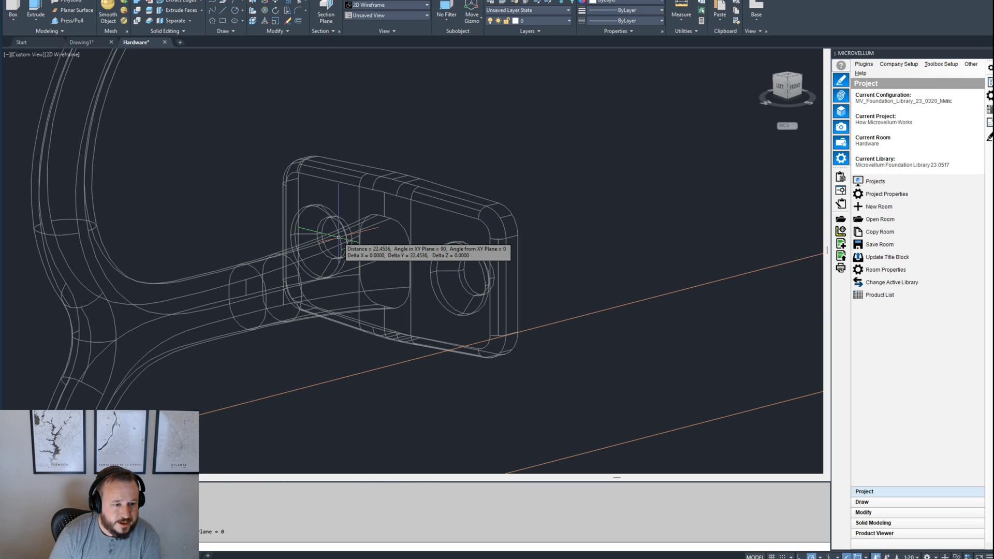
Step: Reopen the hardware machine tokens of Hook Ceiling 580 through the project specification group's hardware library
left_click(941, 64)
left_click(954, 117)
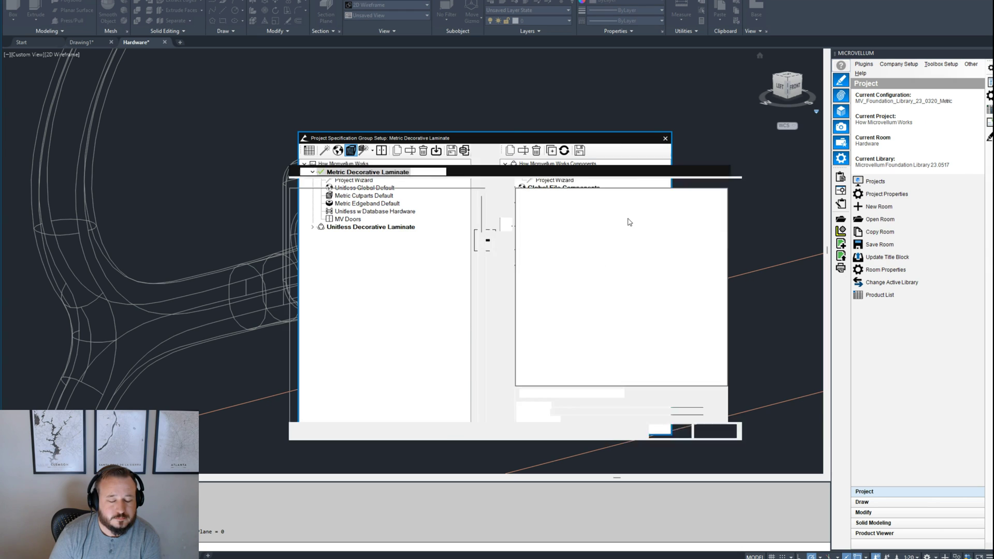
left_click(700, 186)
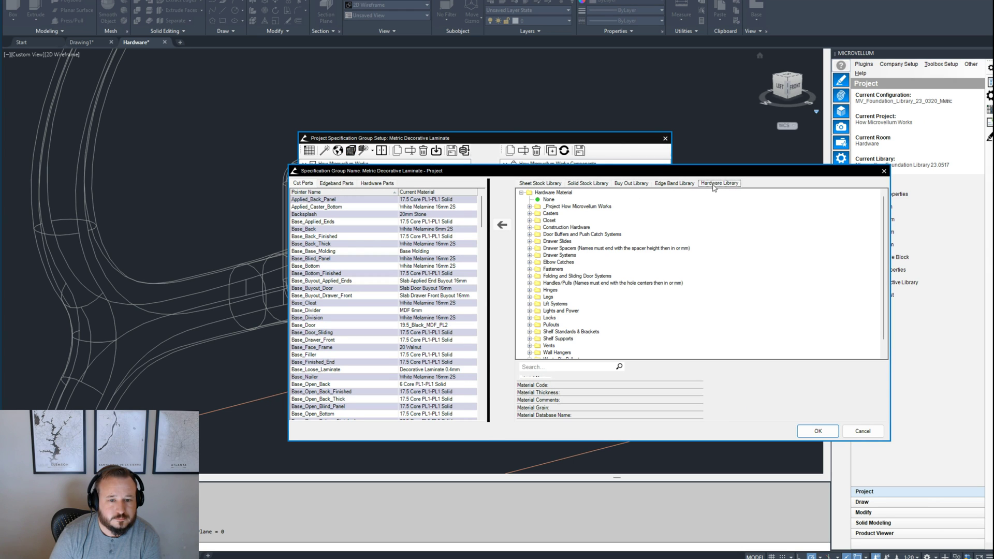
left_click(530, 206)
left_click(568, 213)
right_click(567, 213)
mouse_move(630, 442)
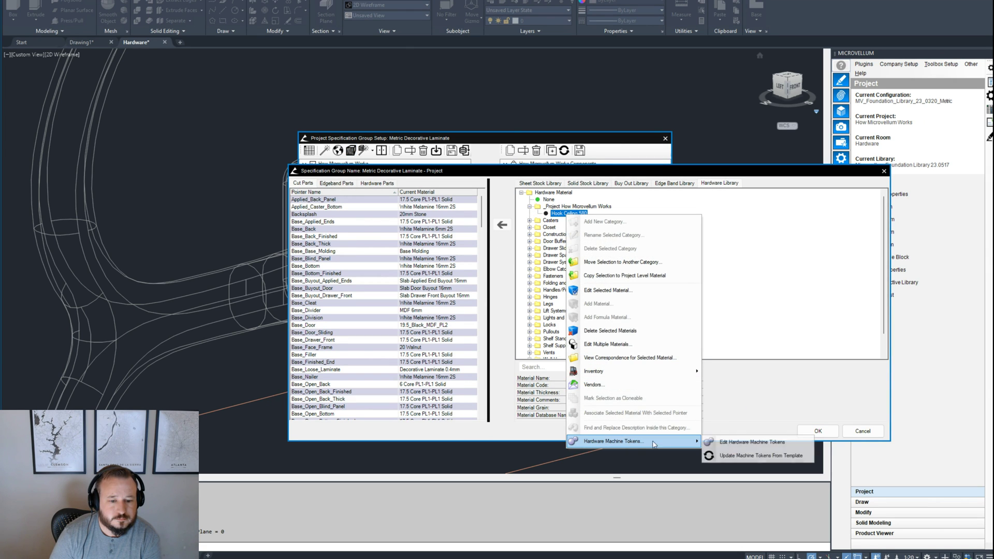
left_click(751, 442)
double_click(618, 220)
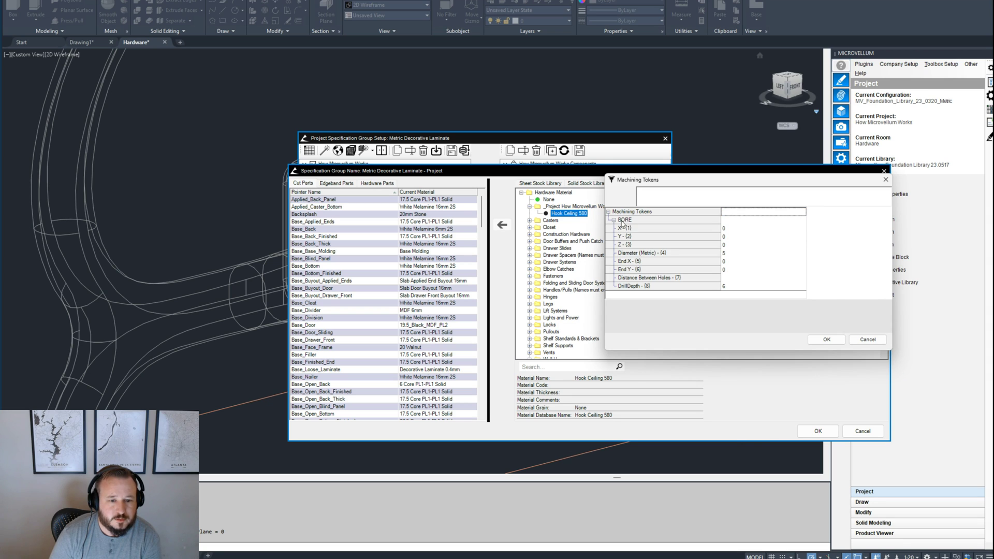
Step: Set the BORE token's X distance to -11.25
left_click(784, 229)
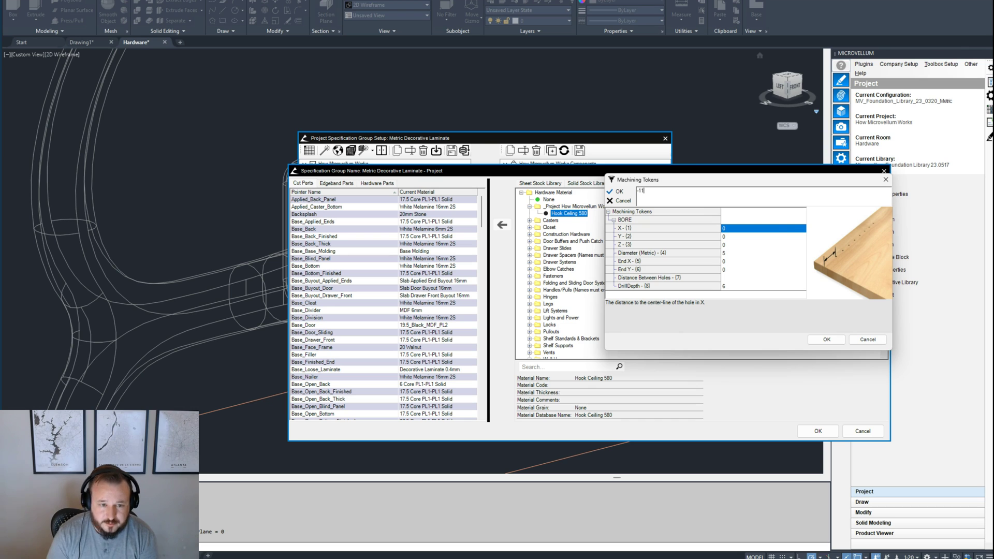
left_click(615, 191)
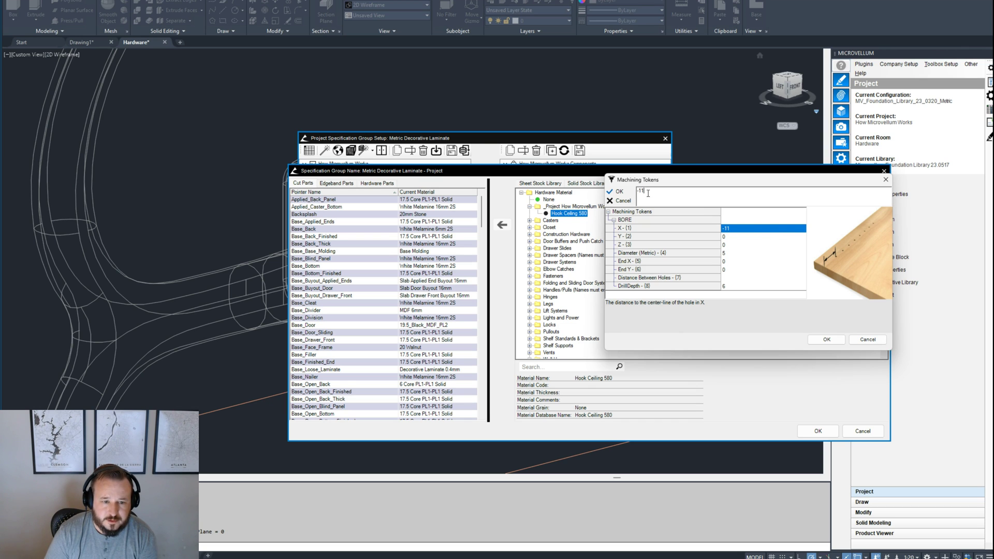
type("5")
left_click(616, 191)
Step: Keep the bore's Y and Z at 0 and its metric Diameter at 5, and set End X to 11.25
left_click(725, 237)
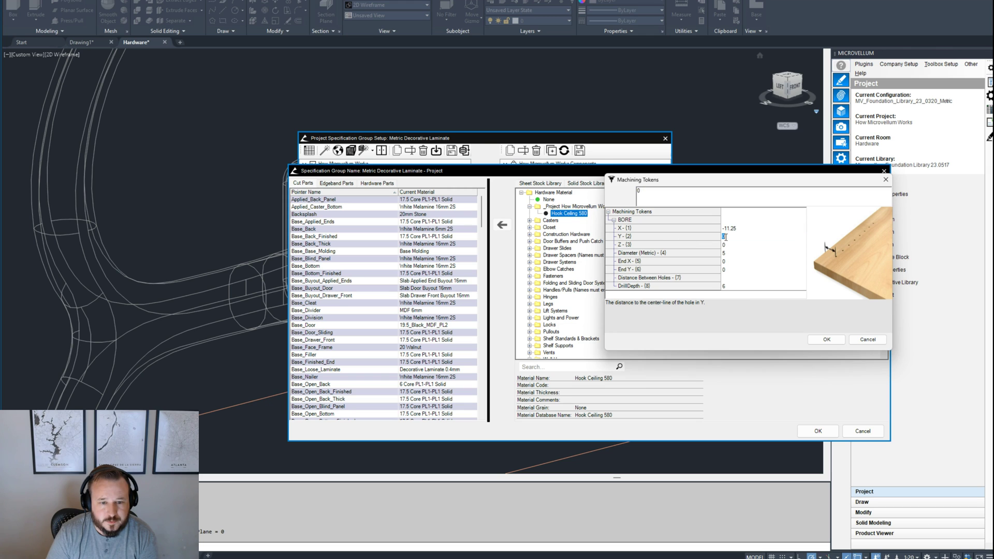
left_click(664, 192)
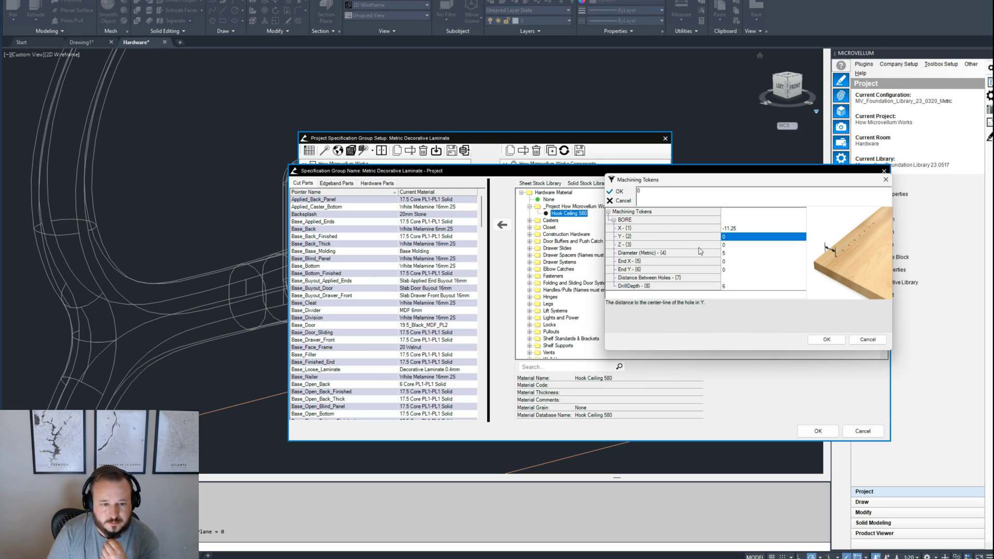
left_click(723, 245)
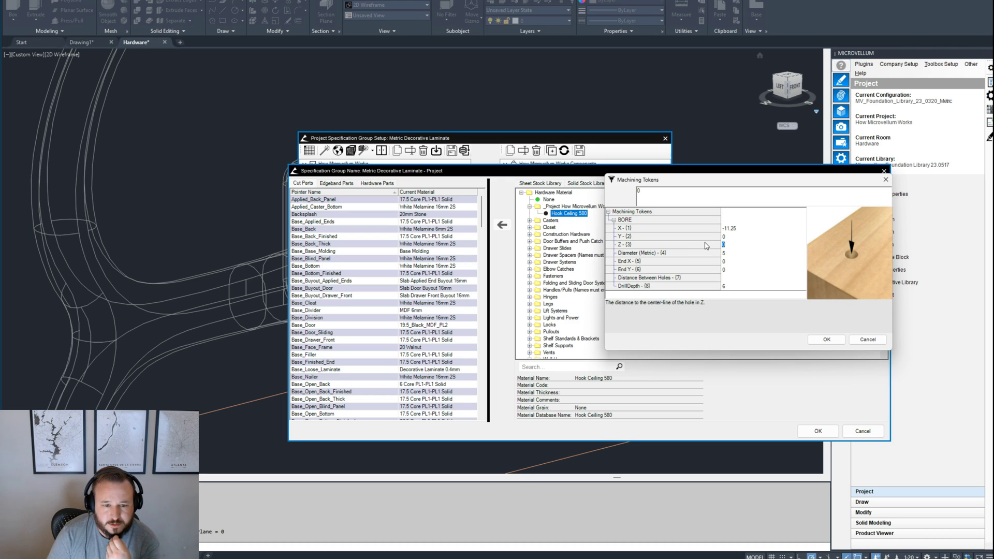
left_click(686, 256)
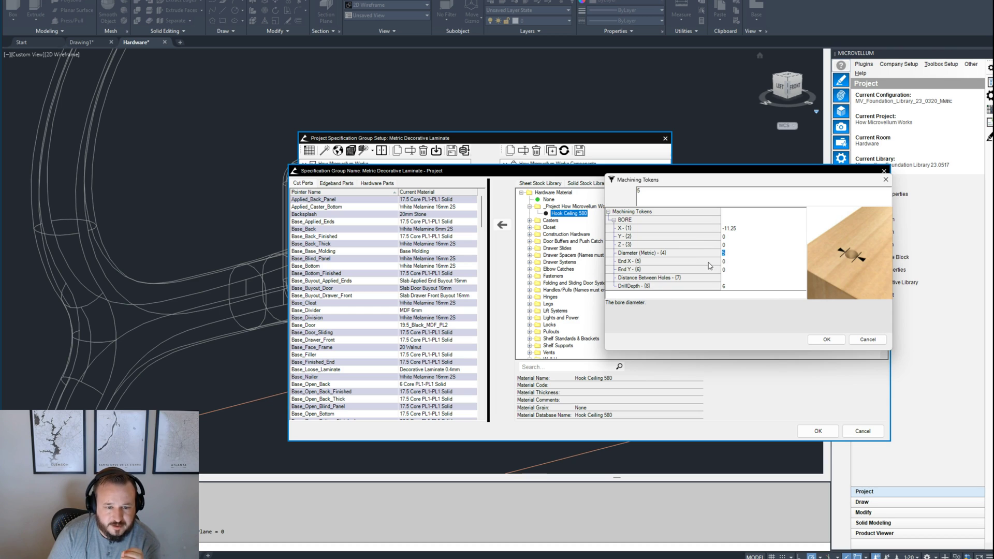
left_click(703, 261)
left_click(664, 197)
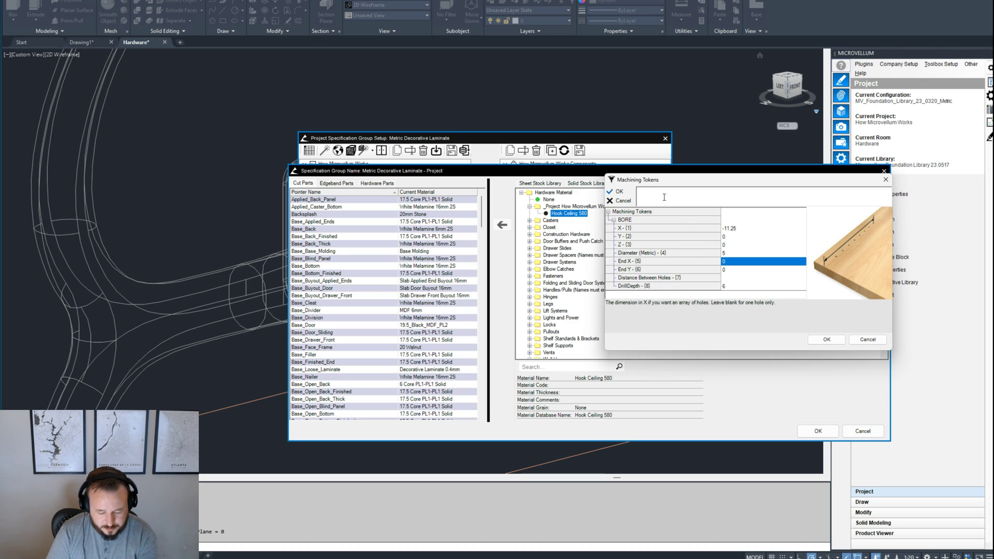
type("11.25")
key("Return")
Step: Leave the bore's End Y at 0 and set Distance Between Holes to 22.5
left_click(727, 270)
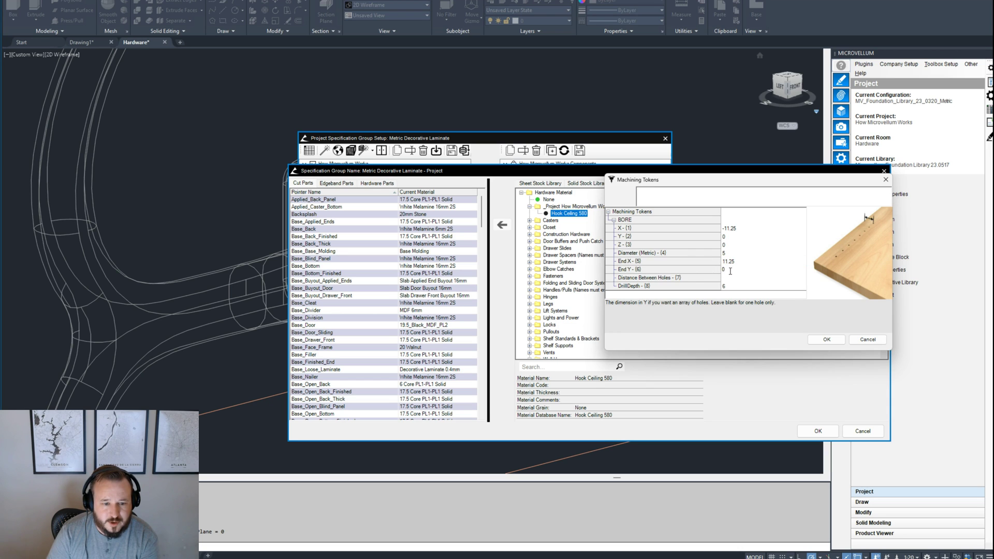
left_click(689, 279)
left_click(668, 196)
type("22.5")
left_click(627, 191)
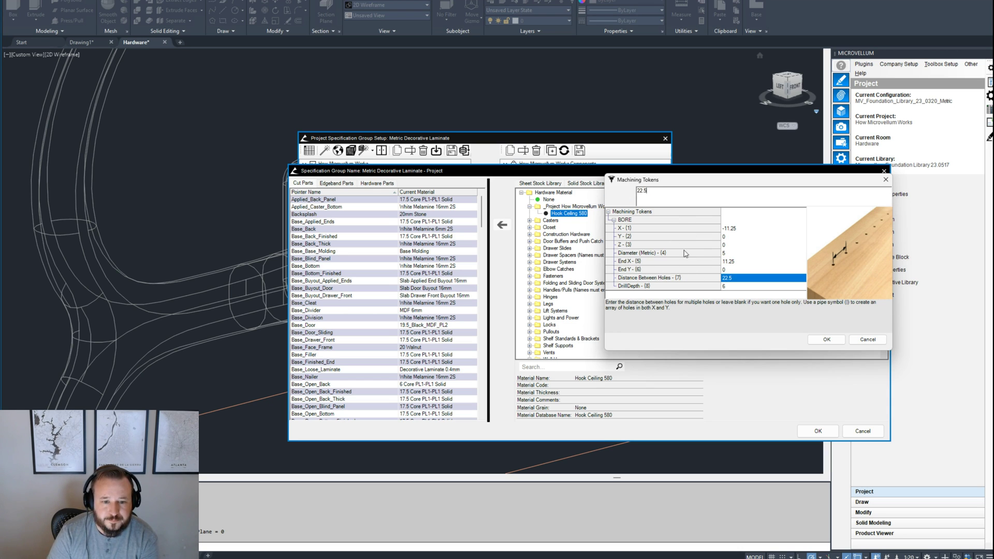
Step: Keep the DrillDepth at 6, save the hook's machining tokens, and close the project specification group setup
left_click(681, 287)
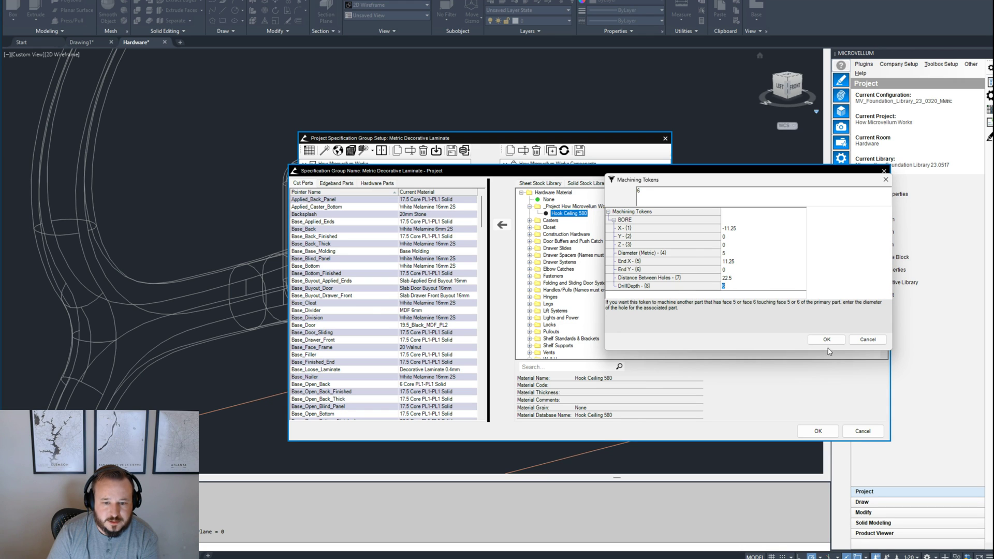
left_click(826, 339)
left_click(817, 430)
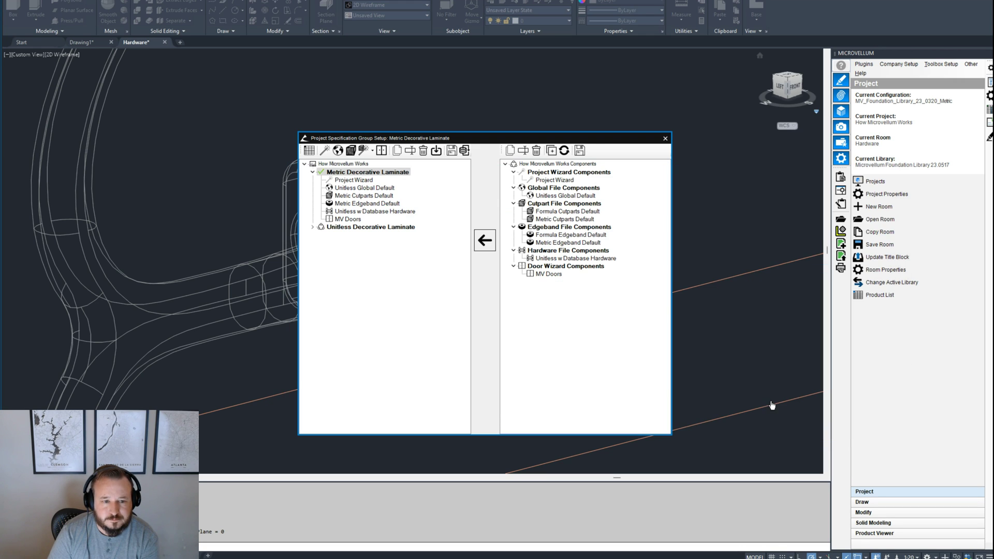
left_click(665, 138)
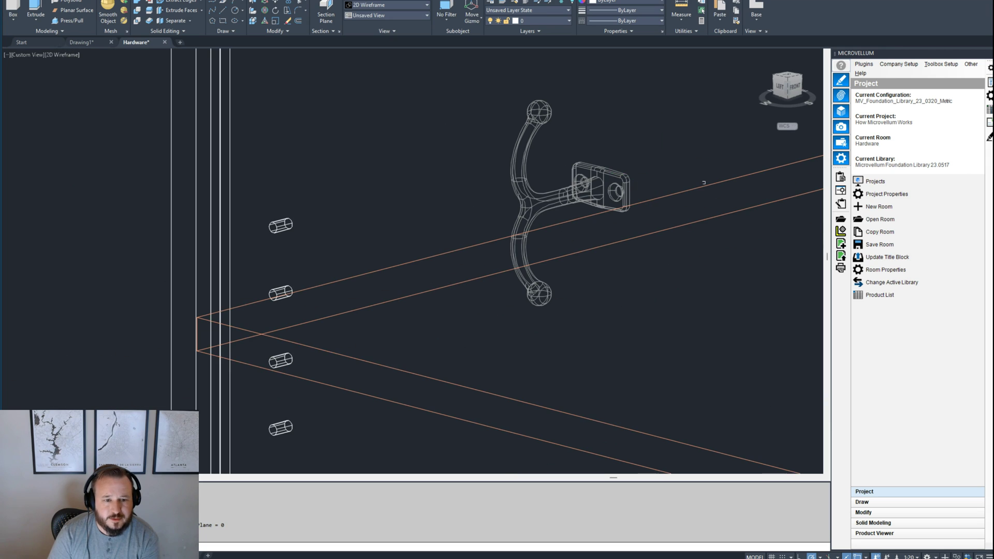
Step: Redraw cabinet 1.03 in the 3D Drawings (Full Machining) style to show the hook's drilling
left_click(989, 136)
left_click(627, 182)
right_click(627, 182)
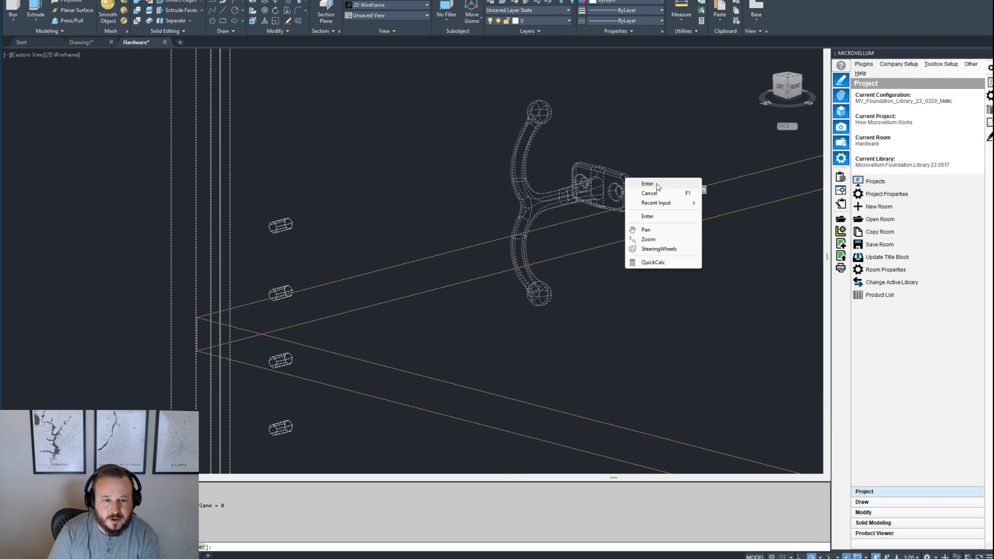
left_click(655, 187)
left_click(762, 303)
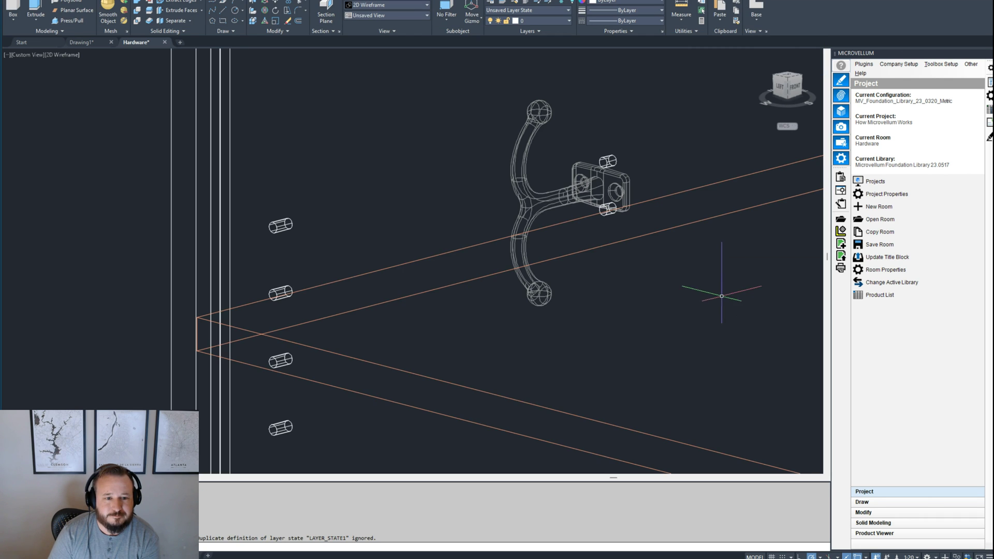
scroll(568, 220, "up", 2)
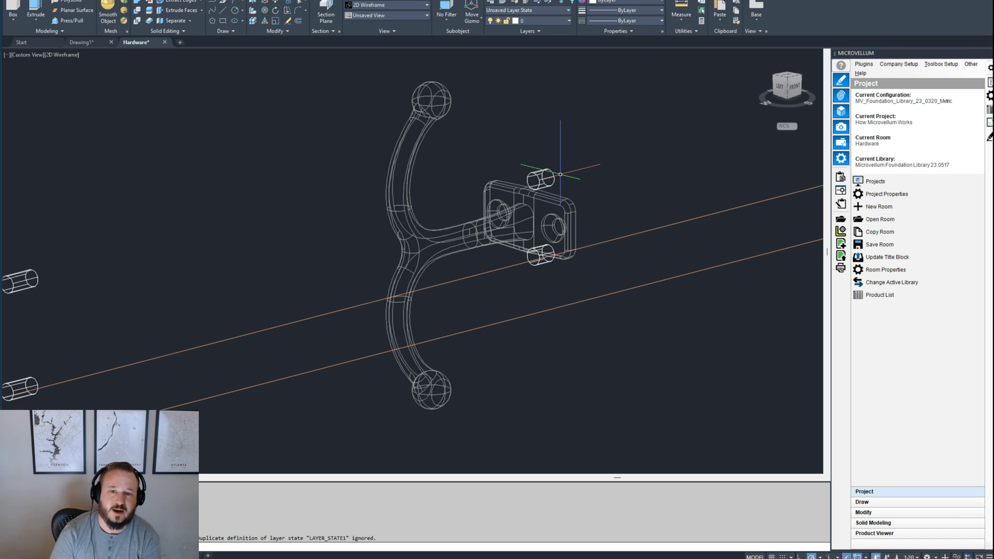
Step: Open the BORE machining tokens of Hook Ceiling 580 from the project's hardware library in the project specification group setup
left_click(940, 64)
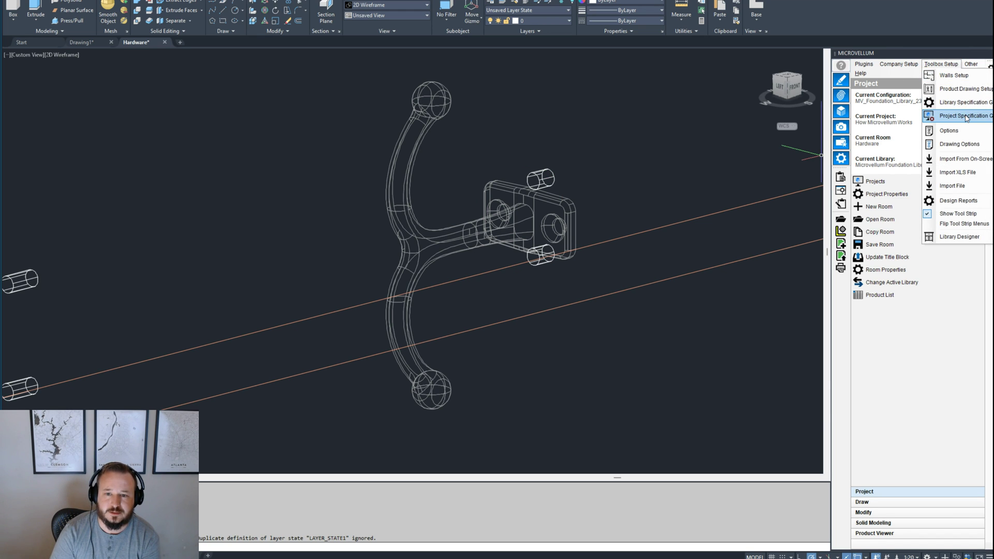
left_click(957, 116)
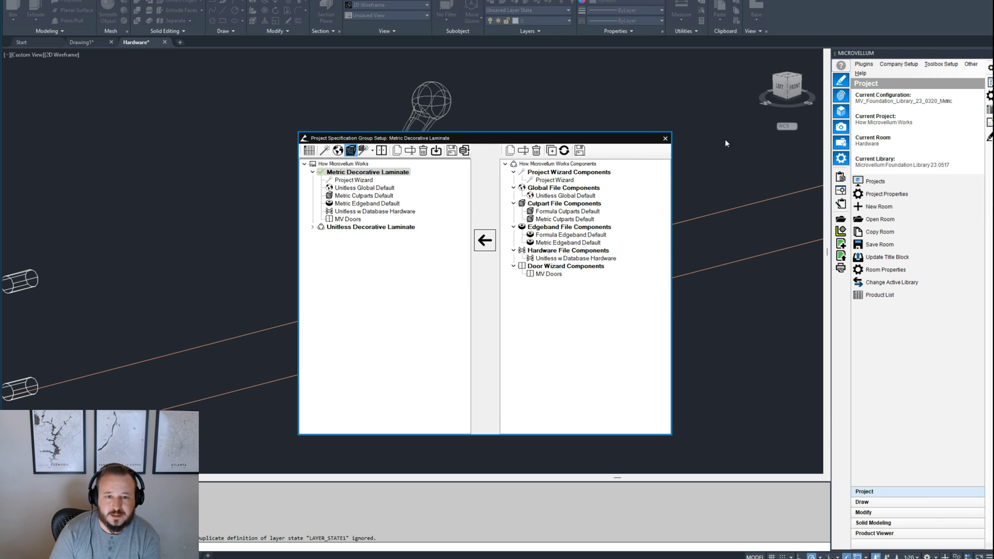
left_click(719, 183)
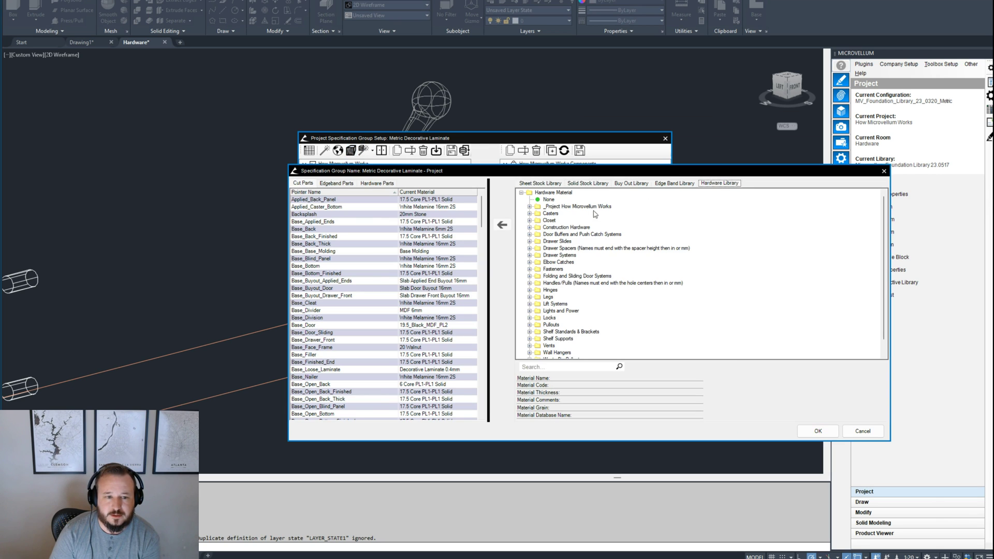
left_click(529, 206)
double_click(568, 213)
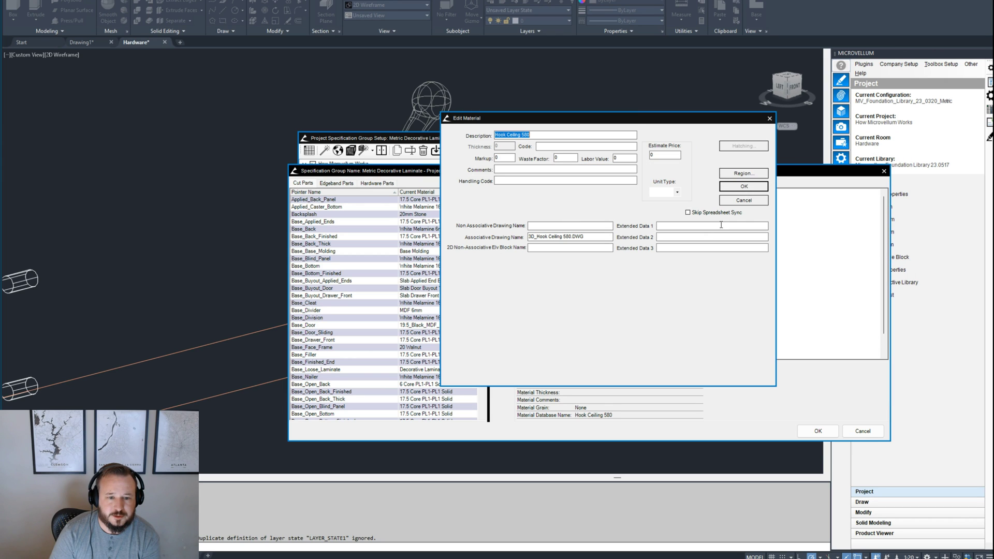
left_click(743, 198)
right_click(588, 214)
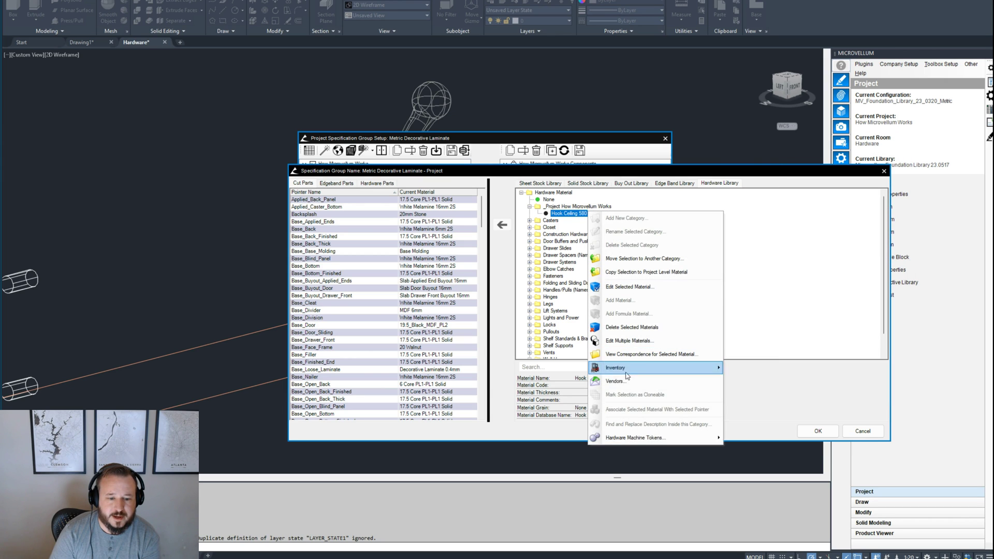
mouse_move(645, 435)
left_click(746, 438)
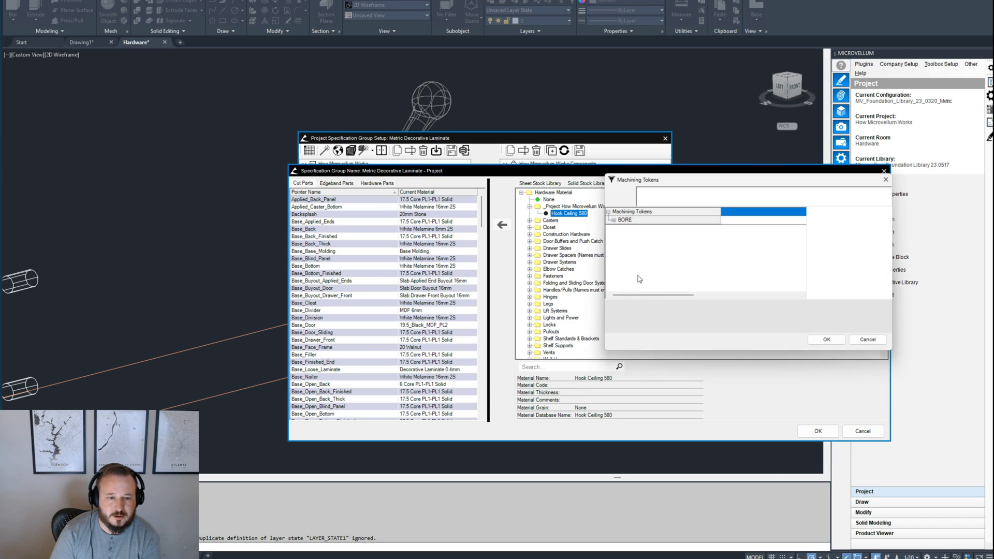
Step: Set the BORE token's X distance to 0
left_click(613, 220)
left_click(641, 228)
left_click(673, 199)
key("BackSpace")
key("BackSpace")
key("BackSpace")
key("BackSpace")
key("BackSpace")
key("BackSpace")
type("0")
left_click(617, 191)
Step: Set the BORE token's Y distance to -11.25
left_click(701, 237)
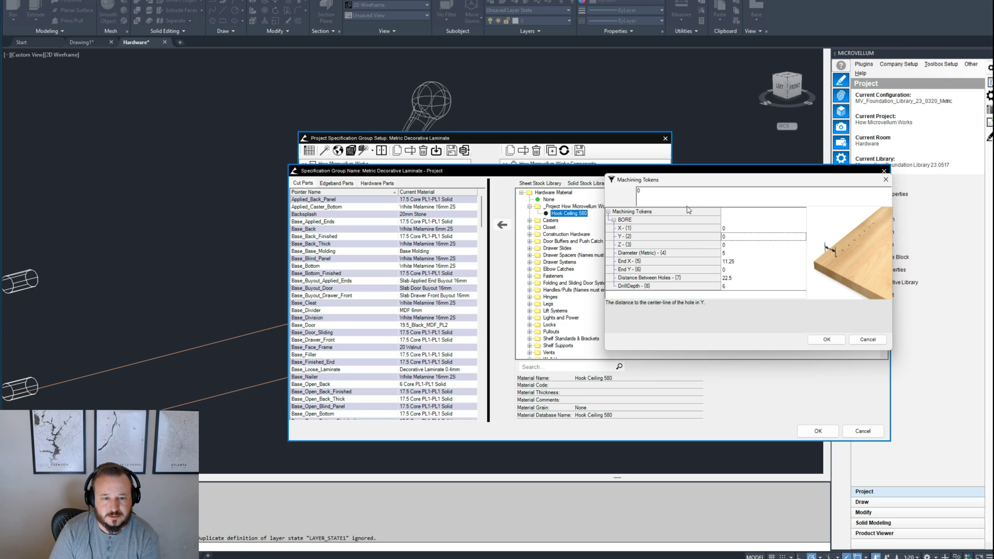
left_click(667, 199)
left_click(617, 195)
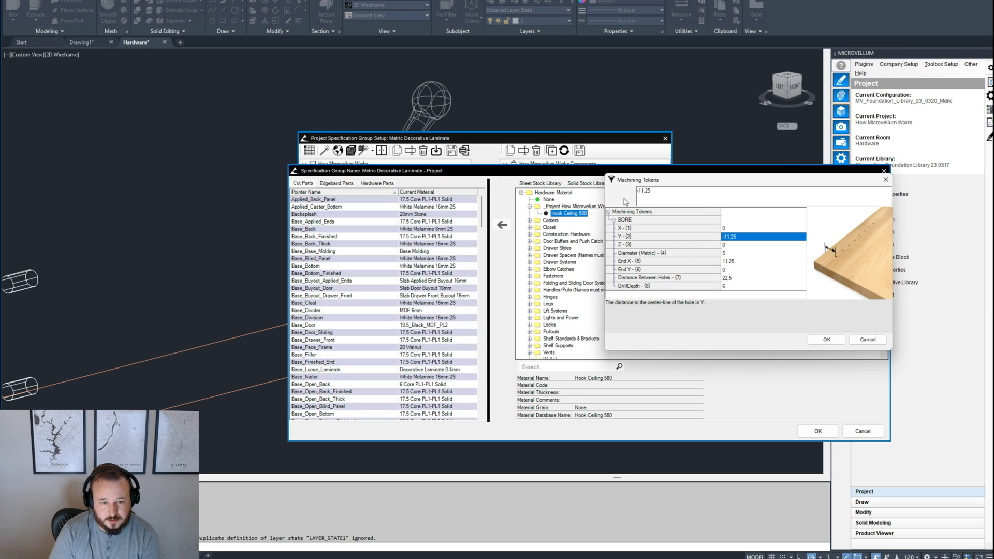
Step: Set the bore's End X to 0 and End Y to 11.25
left_click(684, 260)
left_click(666, 199)
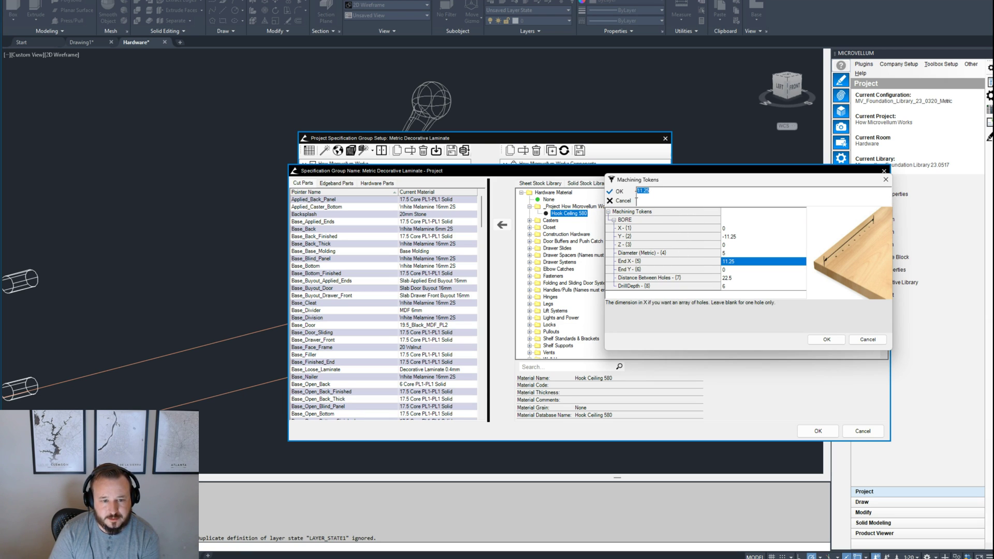
type("0")
left_click(617, 191)
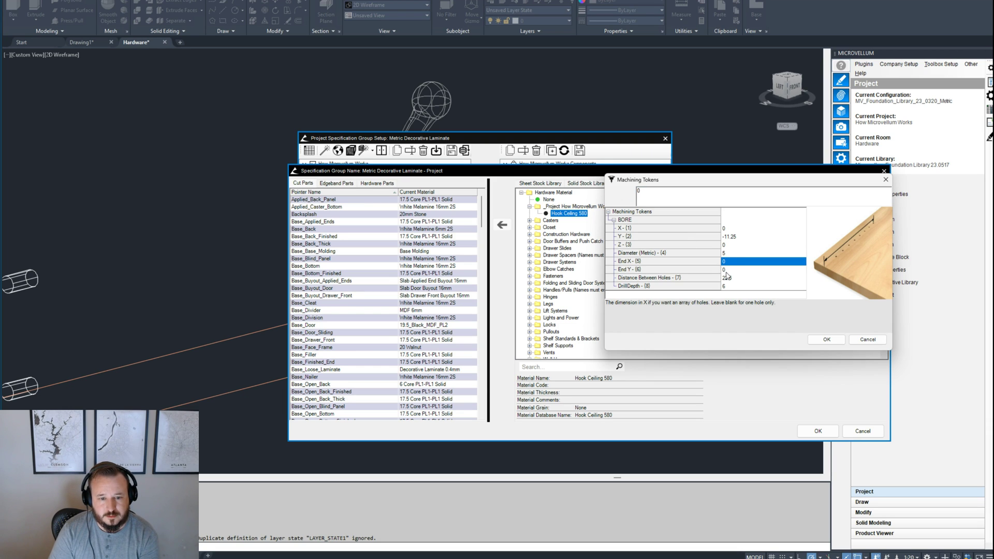
left_click(710, 270)
left_click(676, 191)
type("11.25")
left_click(633, 196)
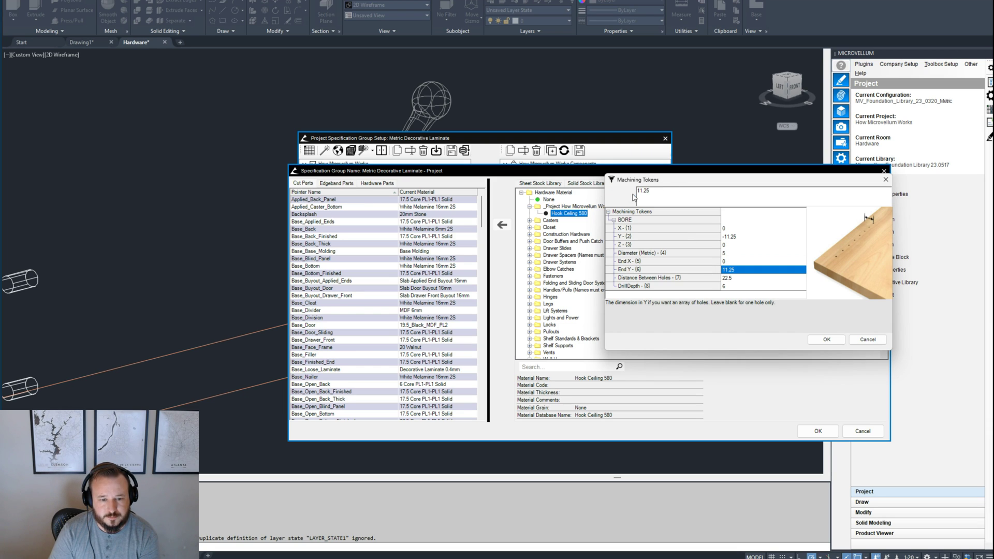
Step: Save the hook's revised machining tokens and close the project specification group setup
left_click(826, 339)
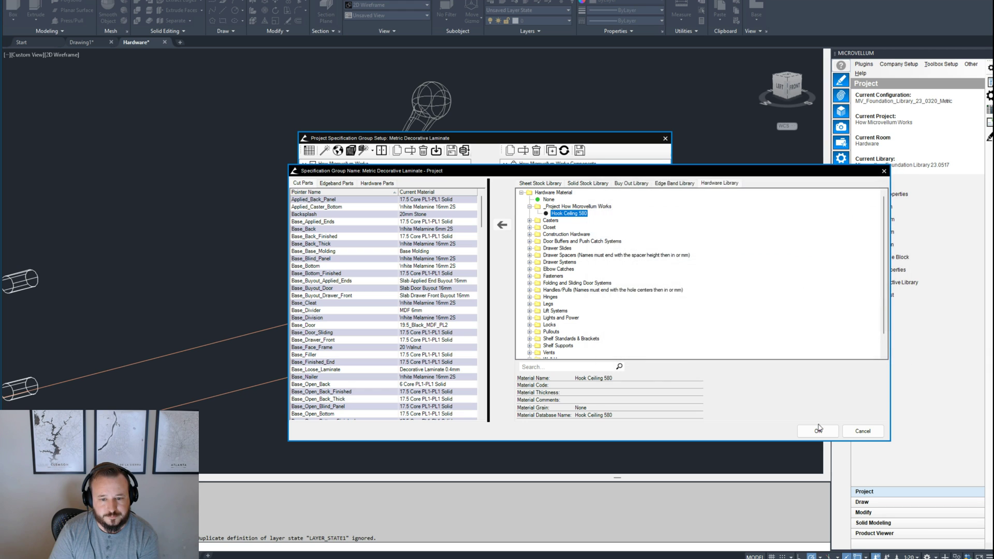
left_click(818, 430)
left_click(665, 139)
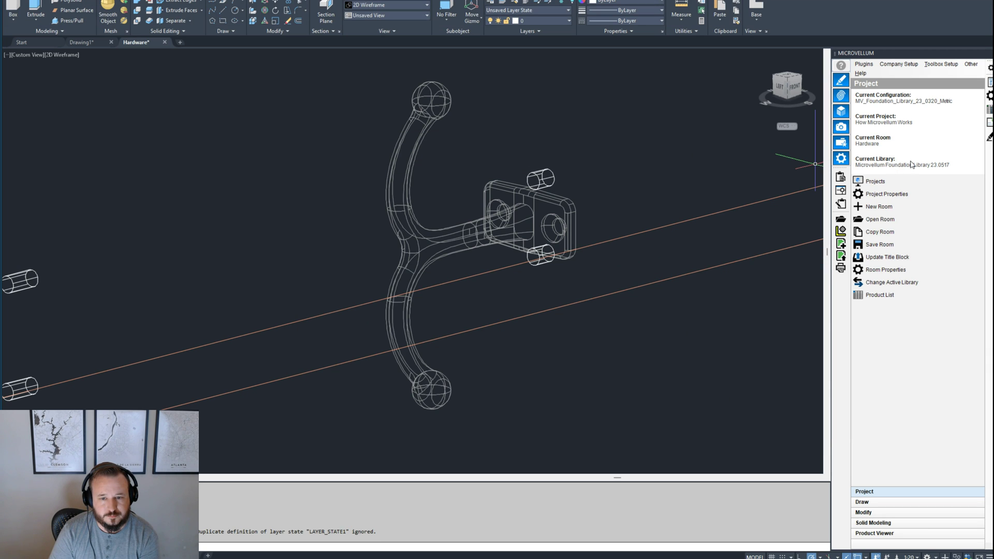
Step: Redraw cabinet 1.03 with full 3D machining to apply the revised bore tokens
left_click(988, 136)
right_click(553, 181)
left_click(569, 183)
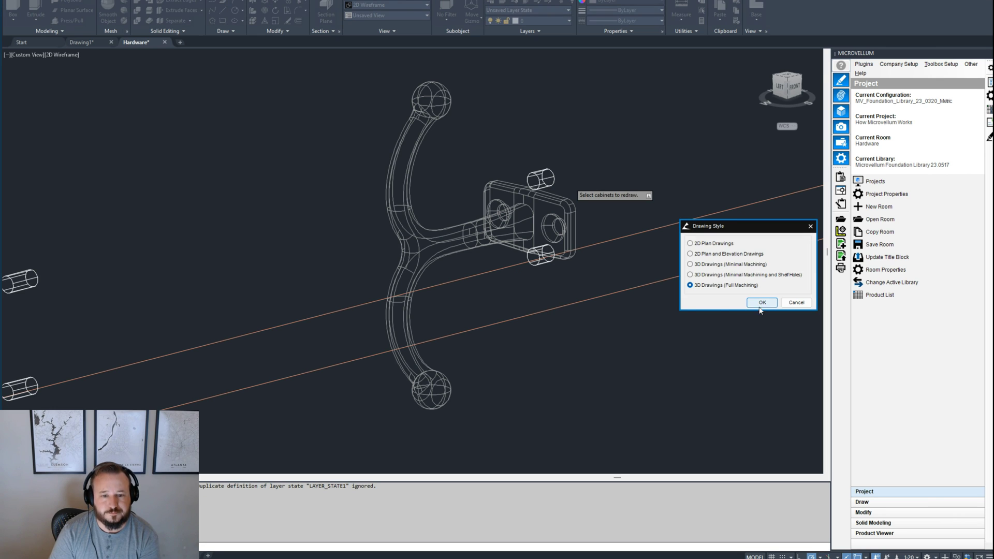
left_click(760, 304)
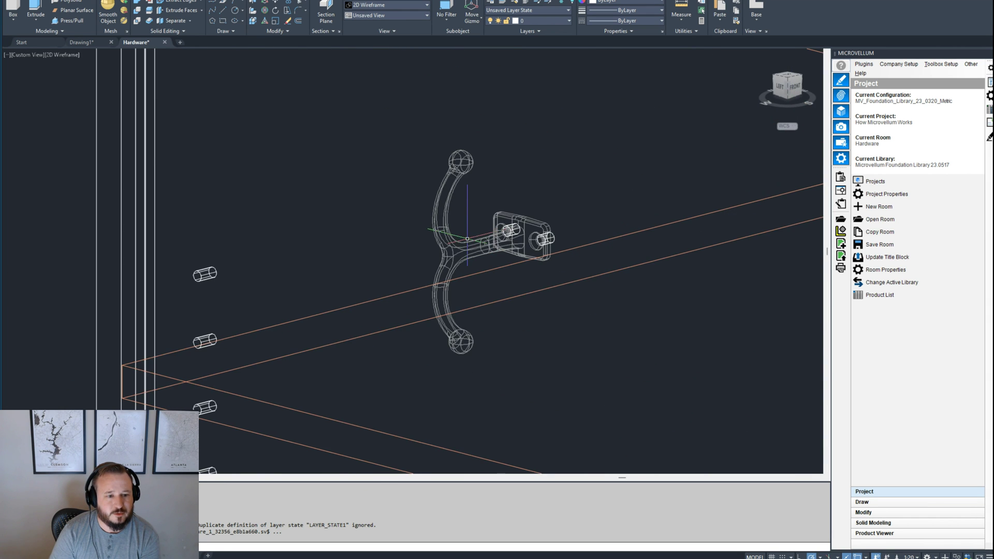
Step: Examine the hook's bore positions against its screw holes in the left view of cabinet 1.03
scroll(485, 238, "down", 5)
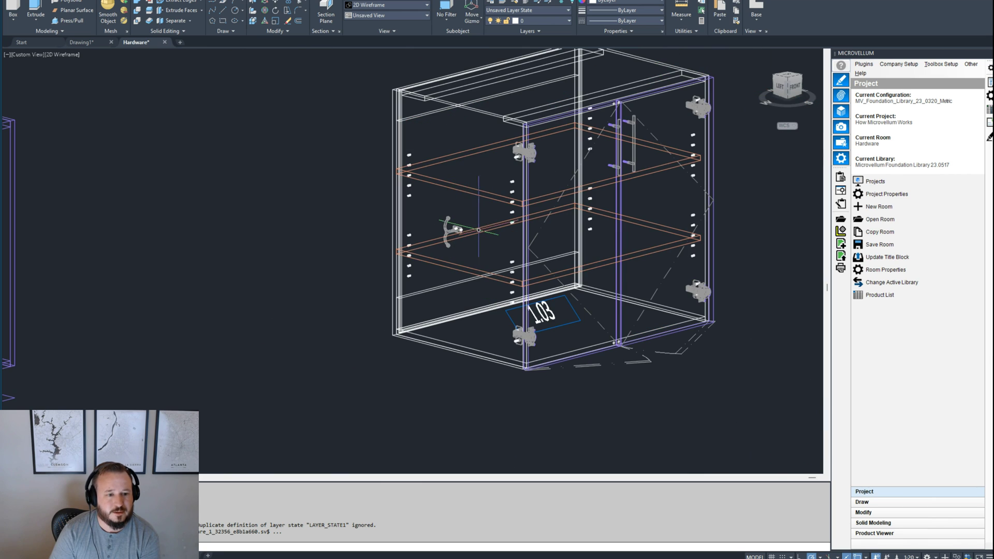
right_click(484, 239)
left_click(512, 279)
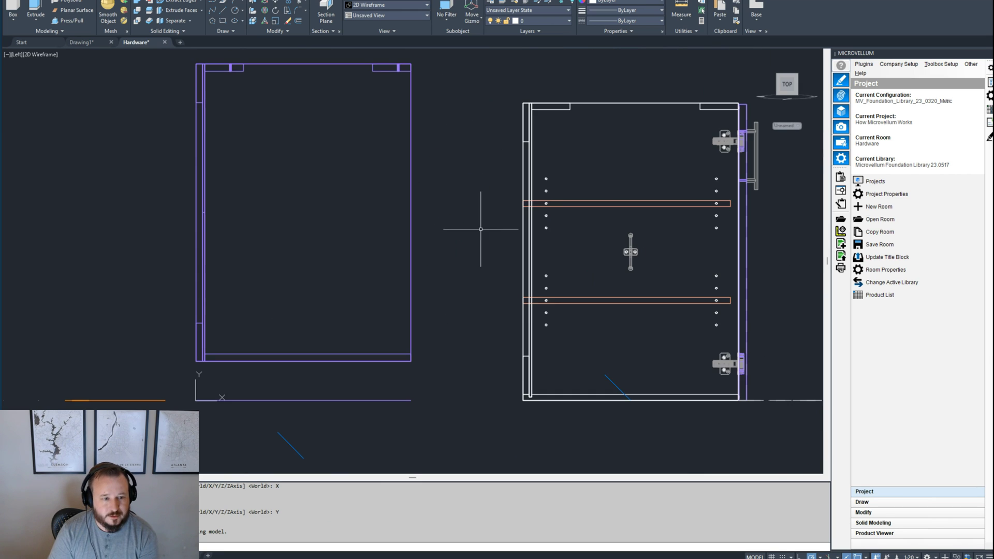
scroll(690, 258, "up", 5)
middle_click_drag(690, 257, 514, 251)
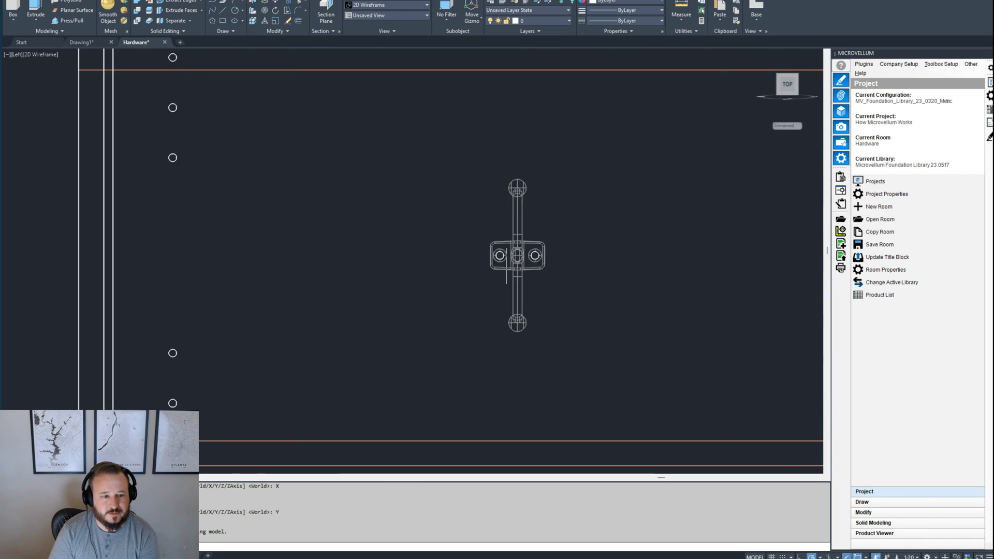
scroll(510, 231, "down", 5)
Step: Switch to the front view and examine how the hook's bores enter the cabinet's side panel
right_click(509, 231)
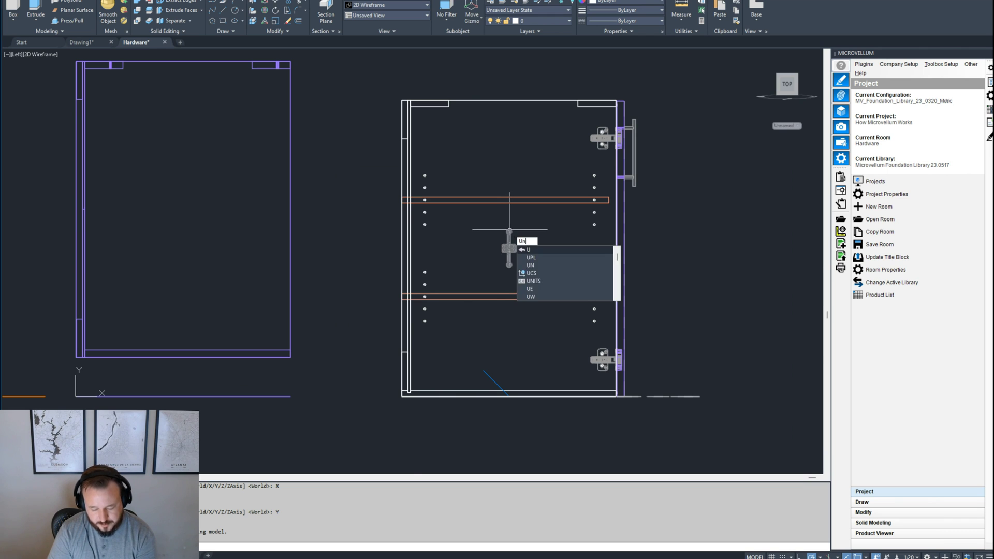
left_click(538, 266)
scroll(606, 255, "up", 5)
scroll(608, 253, "up", 5)
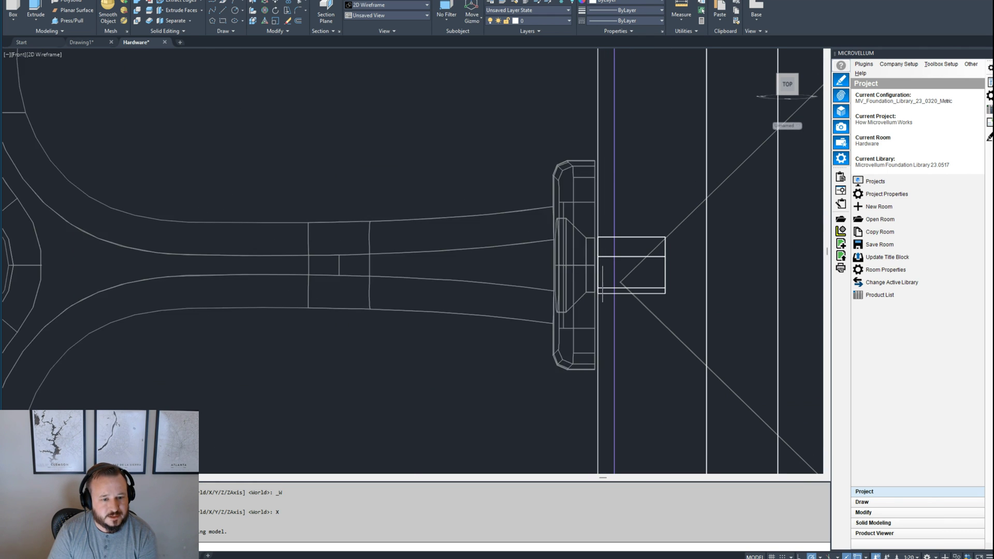
scroll(334, 246, "down", 4)
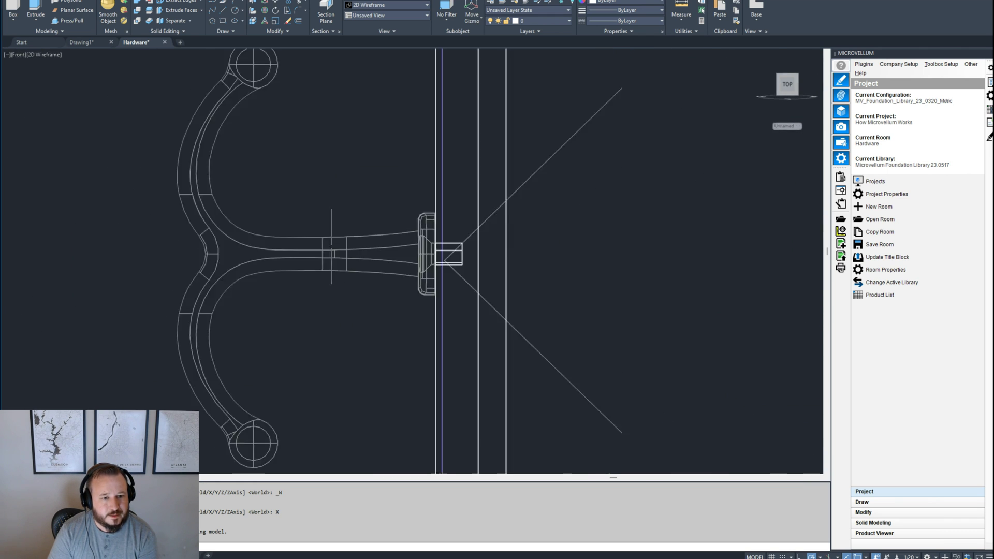
scroll(245, 254, "down", 2)
scroll(246, 254, "down", 6)
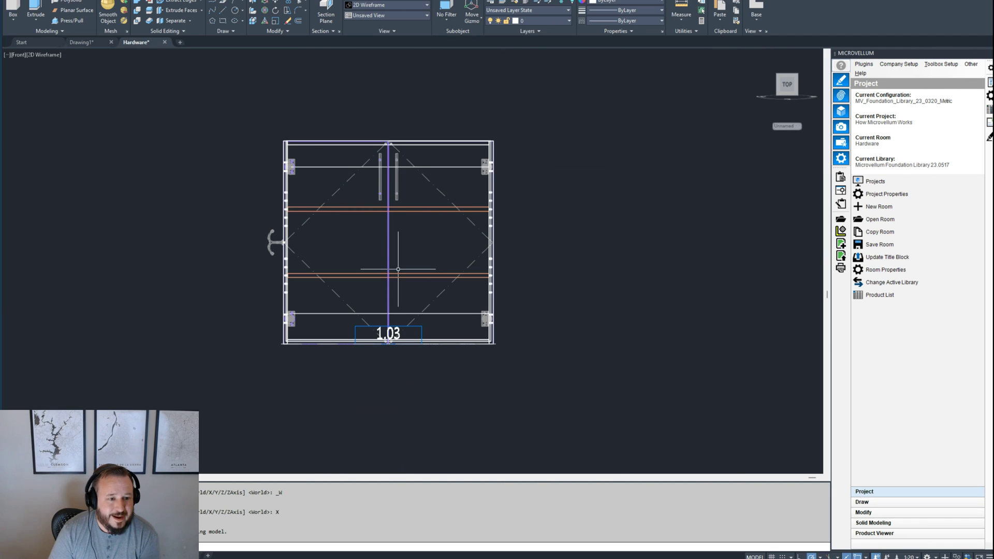
middle_click_drag(355, 229, 403, 241)
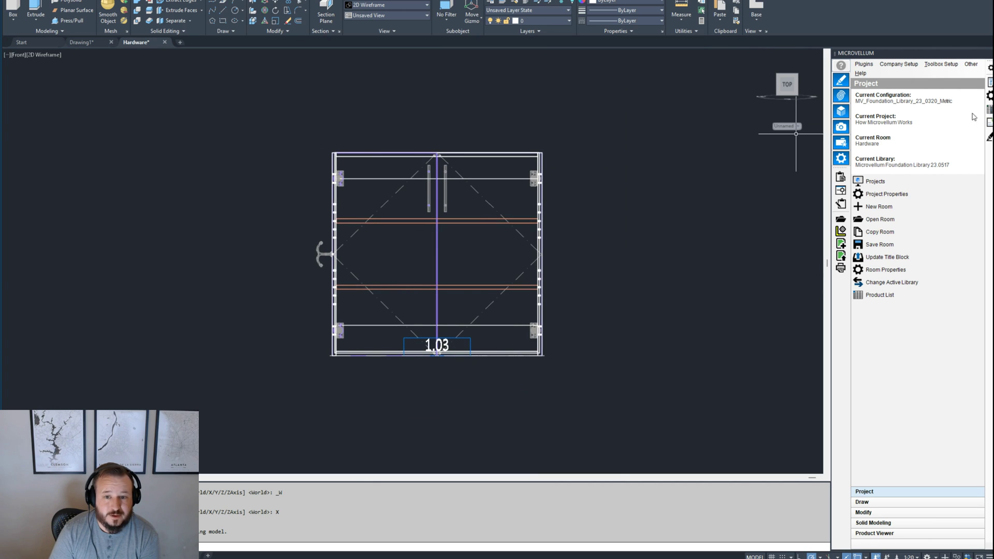
Step: Open the hardware list of cabinet 1.03 and duplicate the Hook Ceiling 580 part
double_click(540, 179)
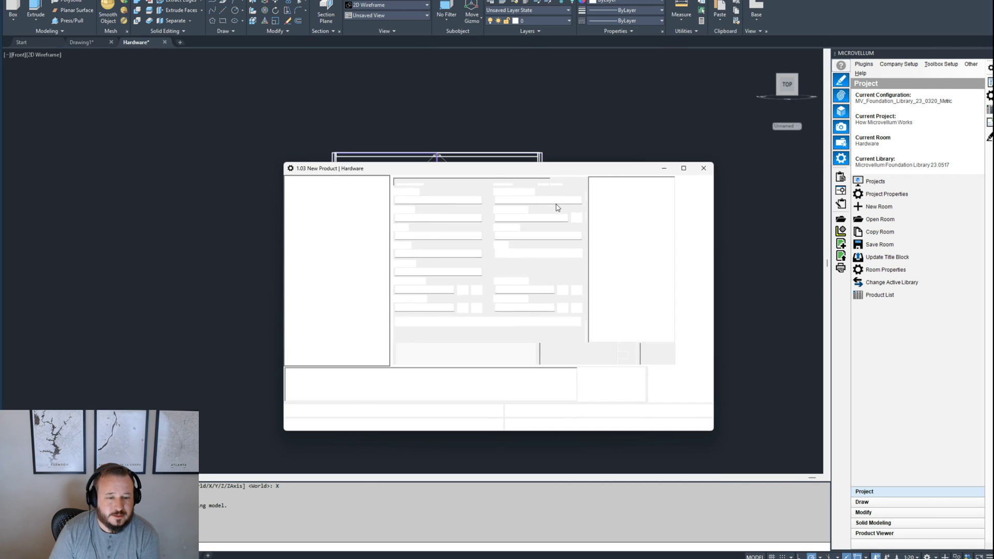
left_click(456, 358)
right_click(680, 182)
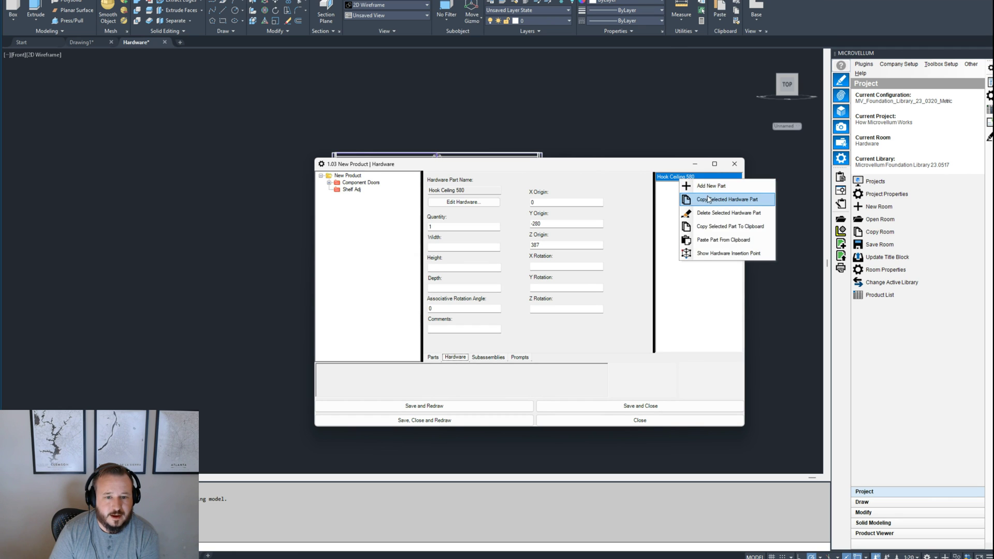
left_click(707, 197)
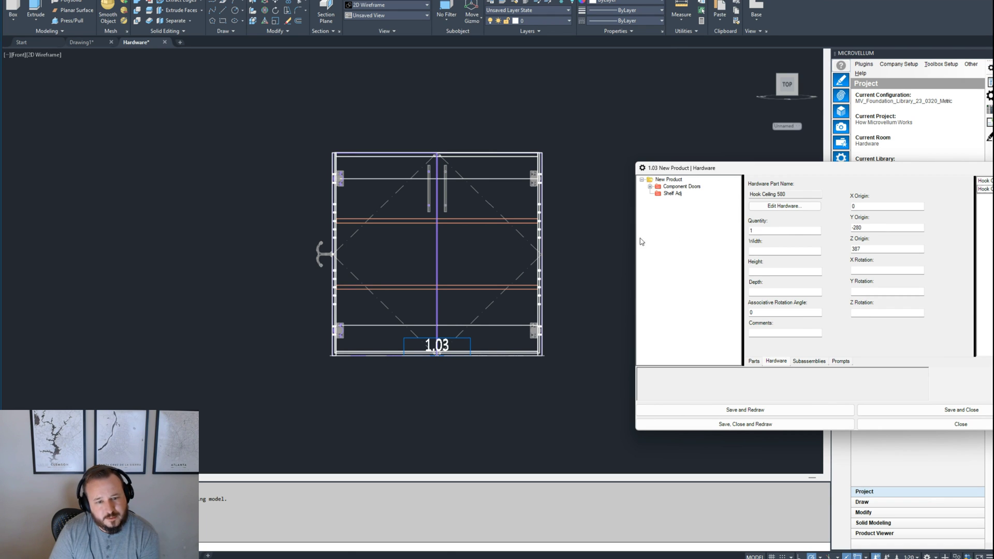
Step: Set the copied hook's X Origin to the formula =width, then save and redraw the cabinet
left_click(894, 205)
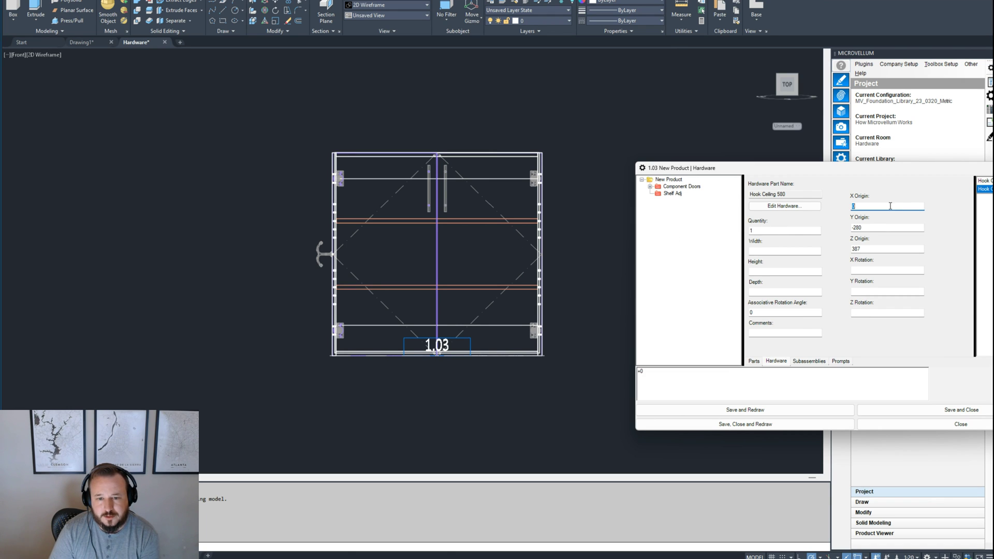
left_click(674, 377)
type("=")
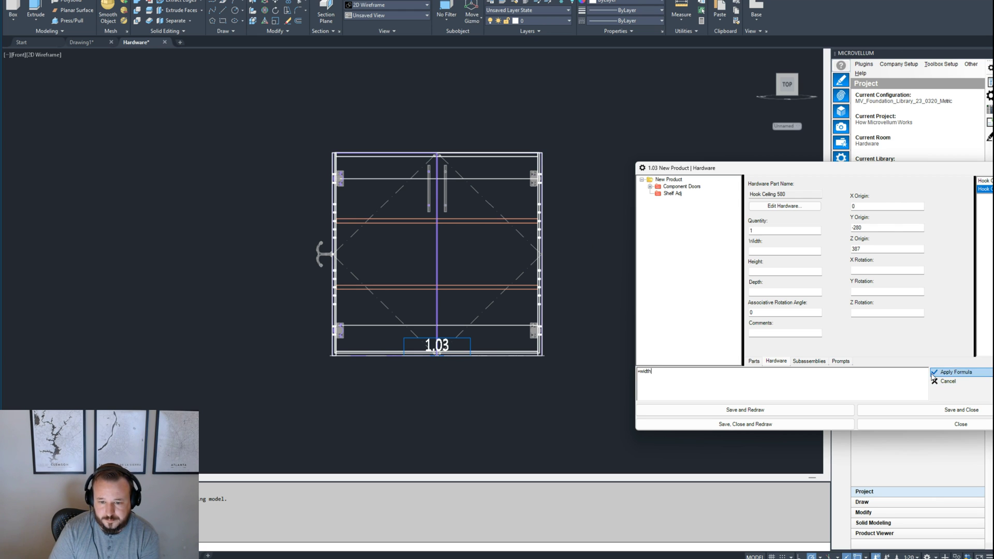
left_click(950, 372)
left_click(775, 416)
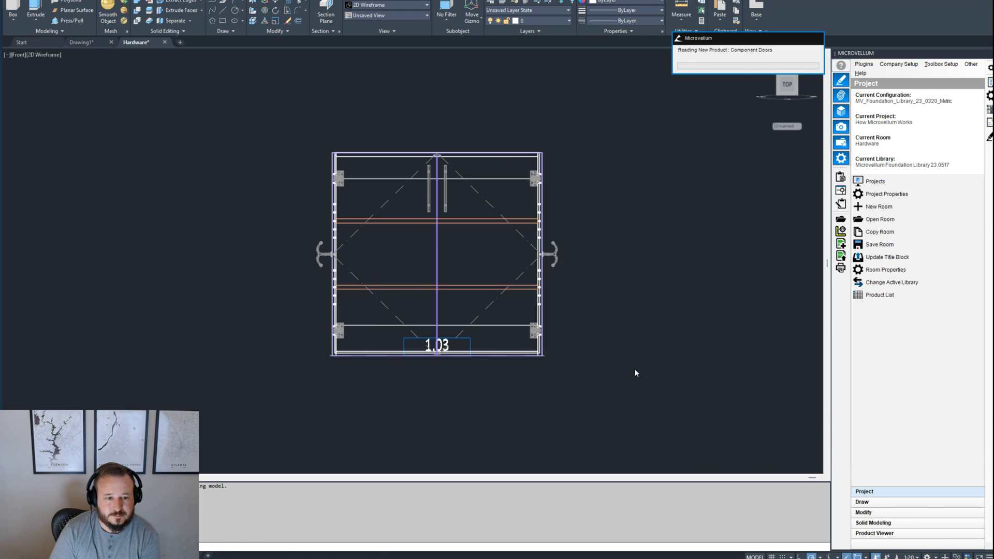
Step: Examine the copied hook and its bores in the front and left views, closing the product's hardware editor in between
scroll(538, 255, "up", 5)
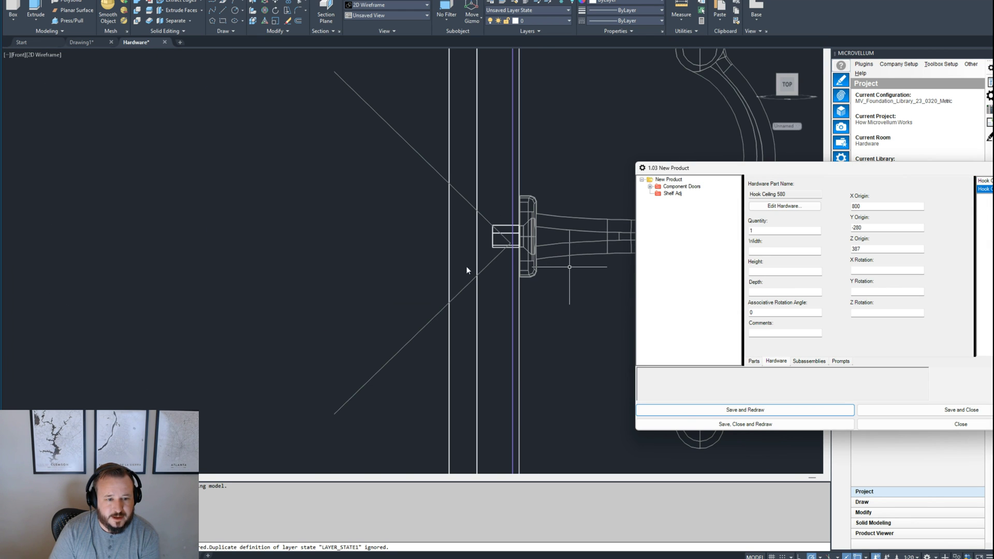
scroll(520, 230, "down", 5)
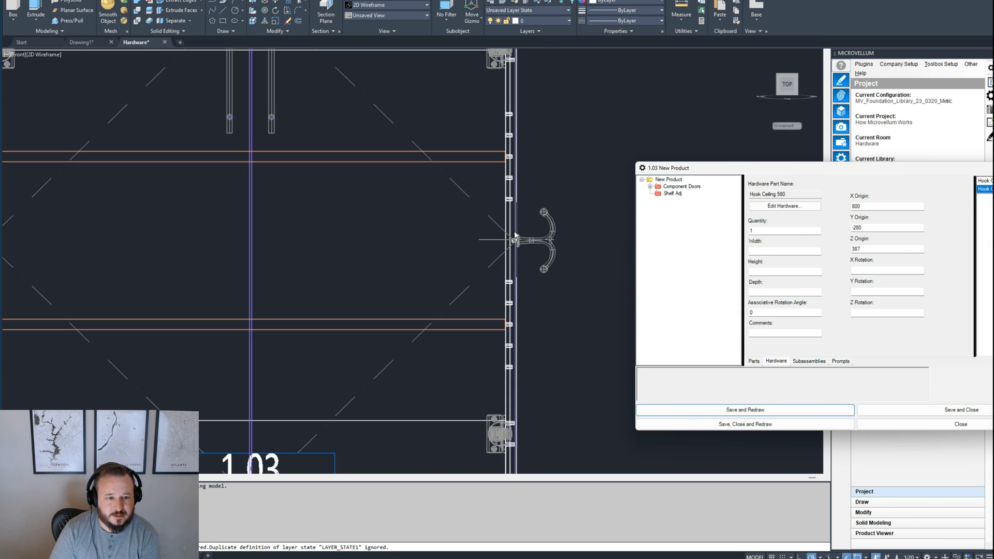
scroll(515, 237, "down", 3)
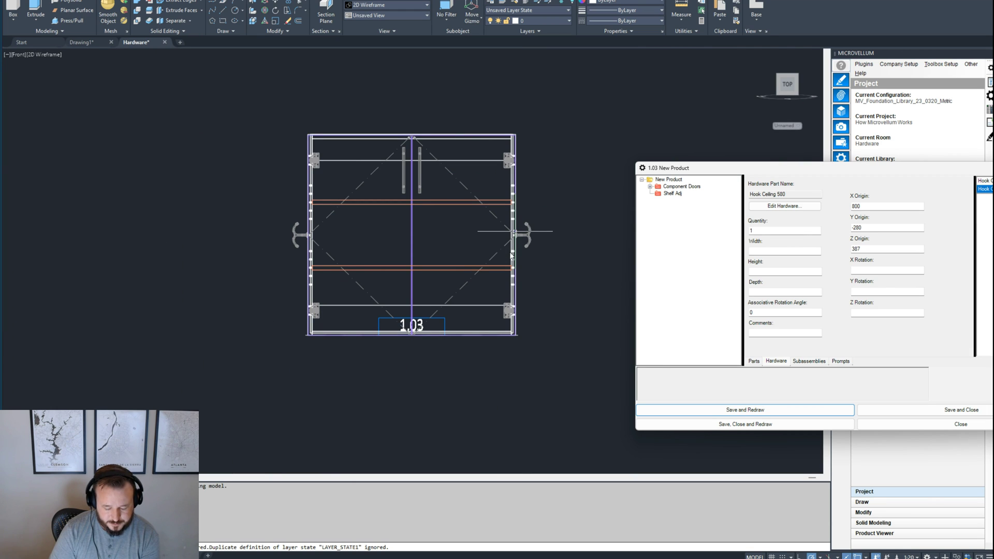
key("Escape")
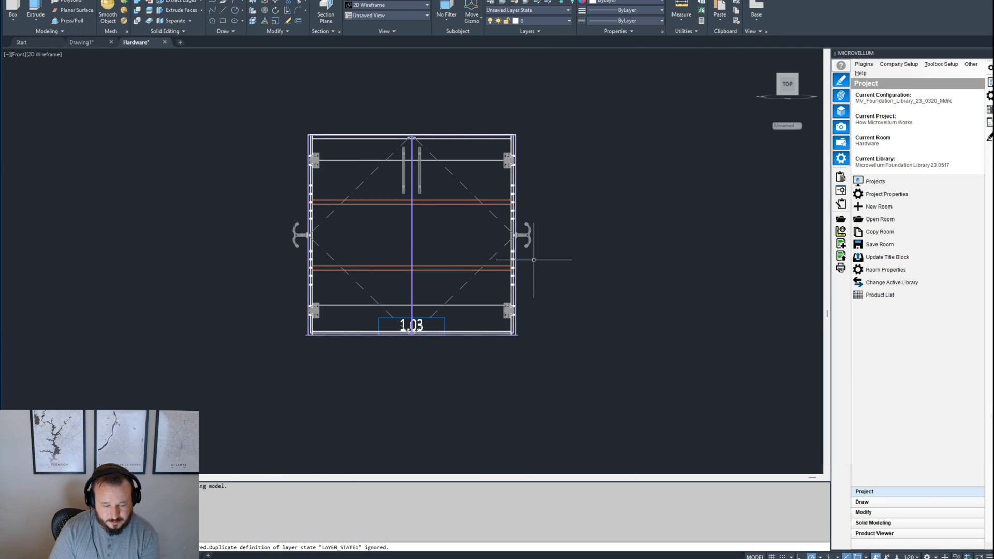
type("lv")
key("Return")
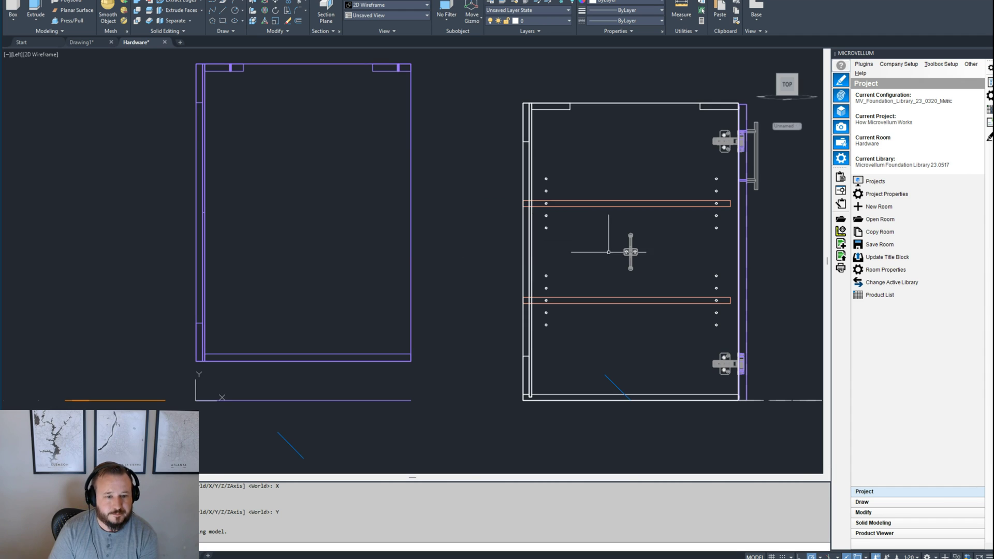
scroll(631, 253, "up", 6)
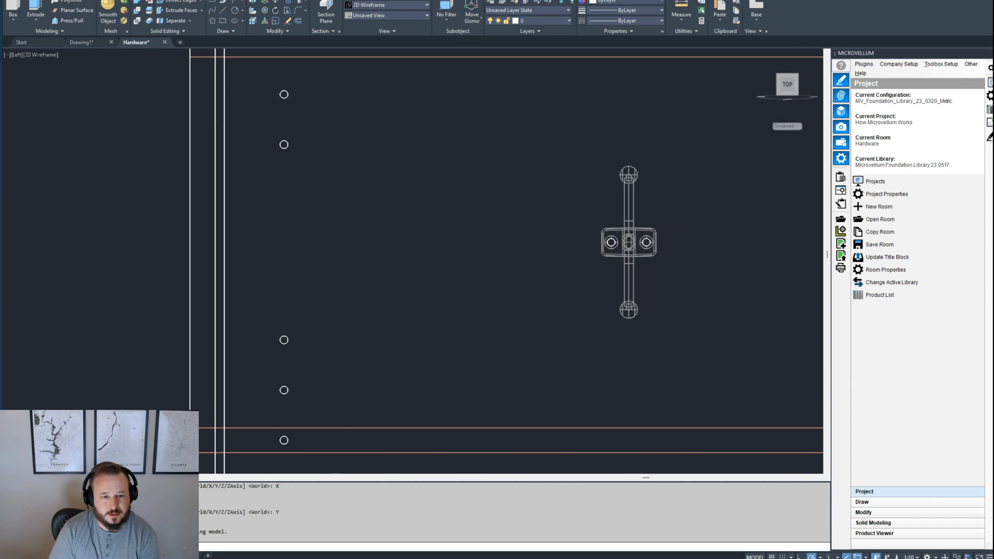
scroll(543, 256, "down", 3)
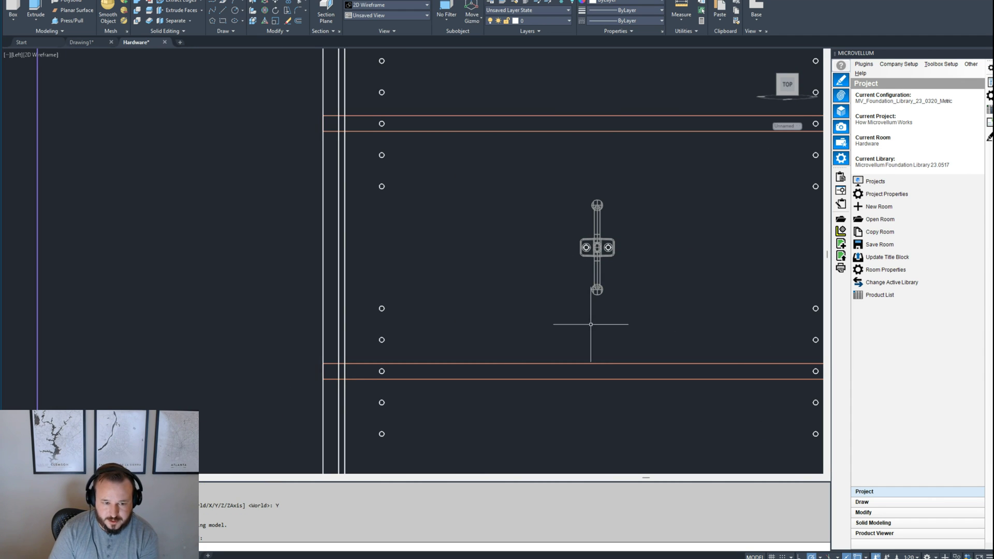